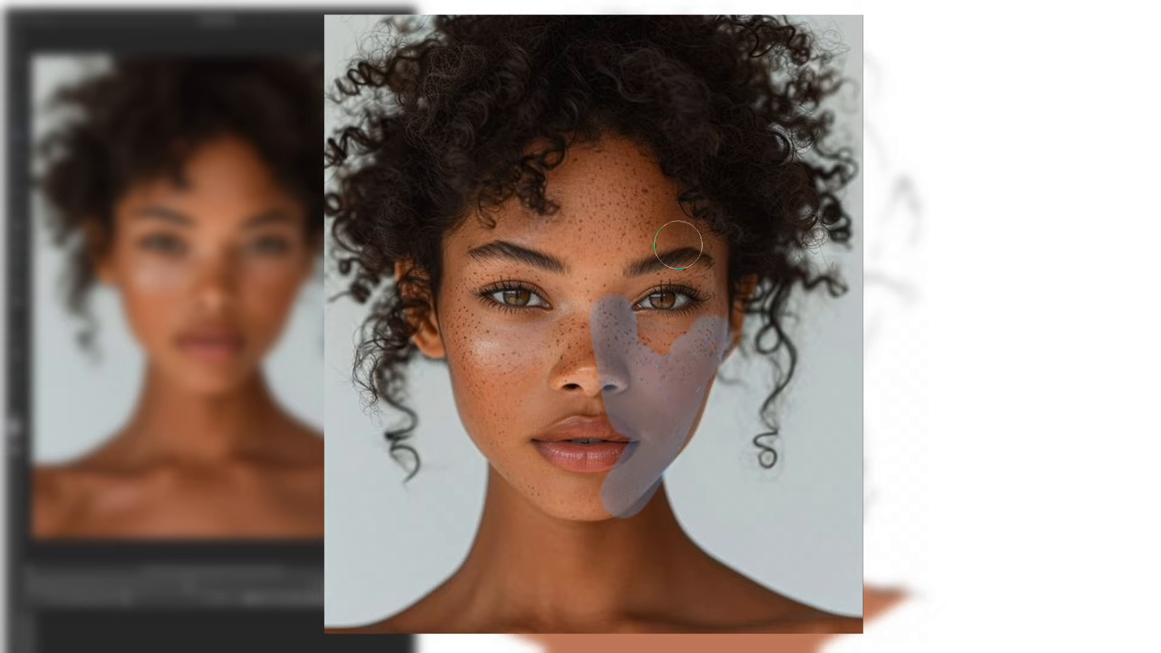
Step: Mark the forehead shadow on the reference photo and block in darker shadows on the portrait's face, neck and chest
{"action": "mouse_move", "coordinate": [678, 245]}
{"action": "left_mouse_down"}
{"action": "mouse_move", "coordinate": [623, 158]}
{"action": "mouse_move", "coordinate": [699, 233]}
{"action": "mouse_move", "coordinate": [645, 200]}
{"action": "left_mouse_up"}
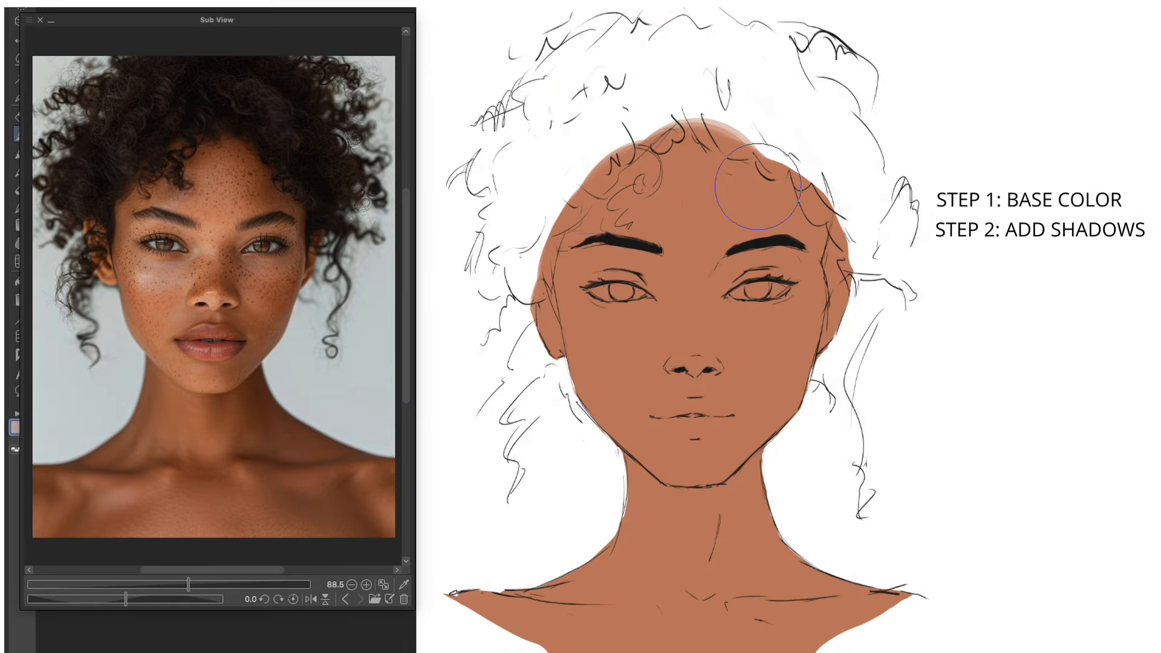
{"action": "mouse_move", "coordinate": [714, 133]}
{"action": "left_mouse_down"}
{"action": "mouse_move", "coordinate": [801, 239]}
{"action": "mouse_move", "coordinate": [774, 201]}
{"action": "mouse_move", "coordinate": [738, 259]}
{"action": "mouse_move", "coordinate": [733, 345]}
{"action": "mouse_move", "coordinate": [652, 532]}
{"action": "left_mouse_up"}
{"action": "mouse_move", "coordinate": [636, 484]}
{"action": "left_mouse_down"}
{"action": "mouse_move", "coordinate": [528, 588]}
{"action": "mouse_move", "coordinate": [626, 601]}
{"action": "left_mouse_up"}
{"action": "left_click_drag", "start_coordinate": [483, 604], "coordinate": [560, 626]}
{"action": "left_click_drag", "start_coordinate": [680, 594], "coordinate": [734, 599]}
{"action": "left_click_drag", "start_coordinate": [678, 450], "coordinate": [705, 477]}
{"action": "left_click_drag", "start_coordinate": [826, 323], "coordinate": [824, 347]}
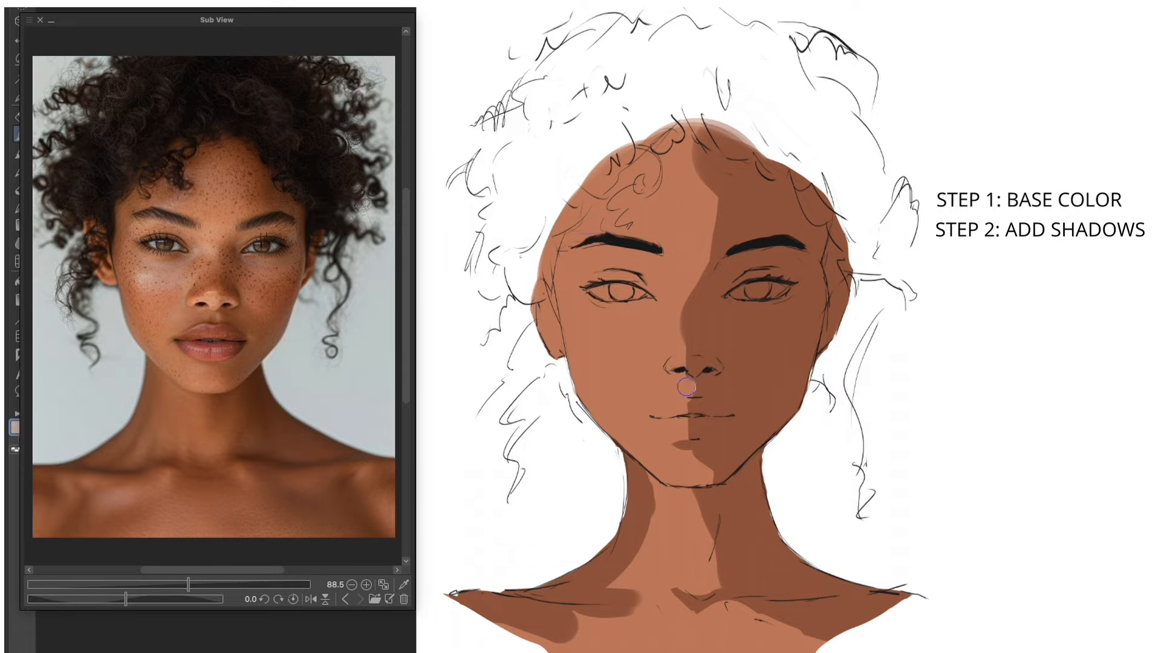
Step: Shape the shadows around the lips, nose bridge, forehead and hairline, extending them down the temple
{"action": "mouse_move", "coordinate": [691, 388]}
{"action": "left_mouse_down"}
{"action": "mouse_move", "coordinate": [659, 419]}
{"action": "mouse_move", "coordinate": [708, 402]}
{"action": "mouse_move", "coordinate": [698, 427]}
{"action": "left_mouse_up"}
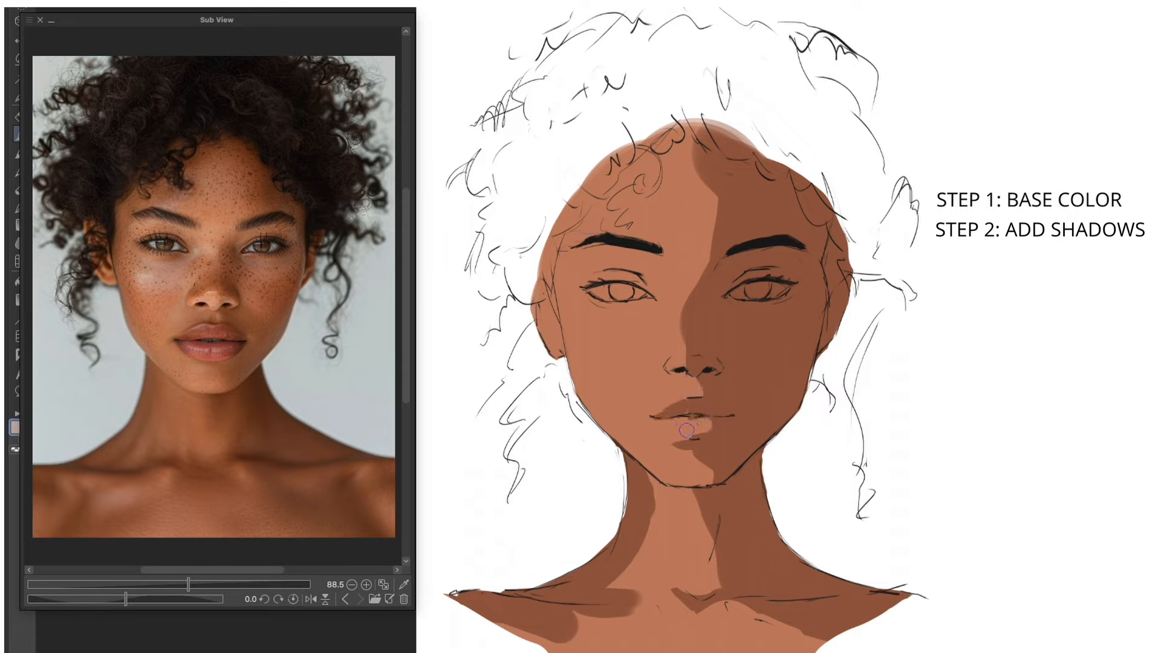
{"action": "mouse_move", "coordinate": [700, 363]}
{"action": "left_mouse_down"}
{"action": "mouse_move", "coordinate": [687, 332]}
{"action": "mouse_move", "coordinate": [694, 289]}
{"action": "left_mouse_up"}
{"action": "left_click_drag", "start_coordinate": [703, 166], "coordinate": [734, 235]}
{"action": "mouse_move", "coordinate": [692, 138]}
{"action": "left_mouse_down"}
{"action": "mouse_move", "coordinate": [629, 173]}
{"action": "mouse_move", "coordinate": [571, 245]}
{"action": "left_mouse_up"}
{"action": "mouse_move", "coordinate": [555, 266]}
{"action": "left_mouse_down"}
{"action": "mouse_move", "coordinate": [561, 362]}
{"action": "mouse_move", "coordinate": [554, 295]}
{"action": "left_mouse_up"}
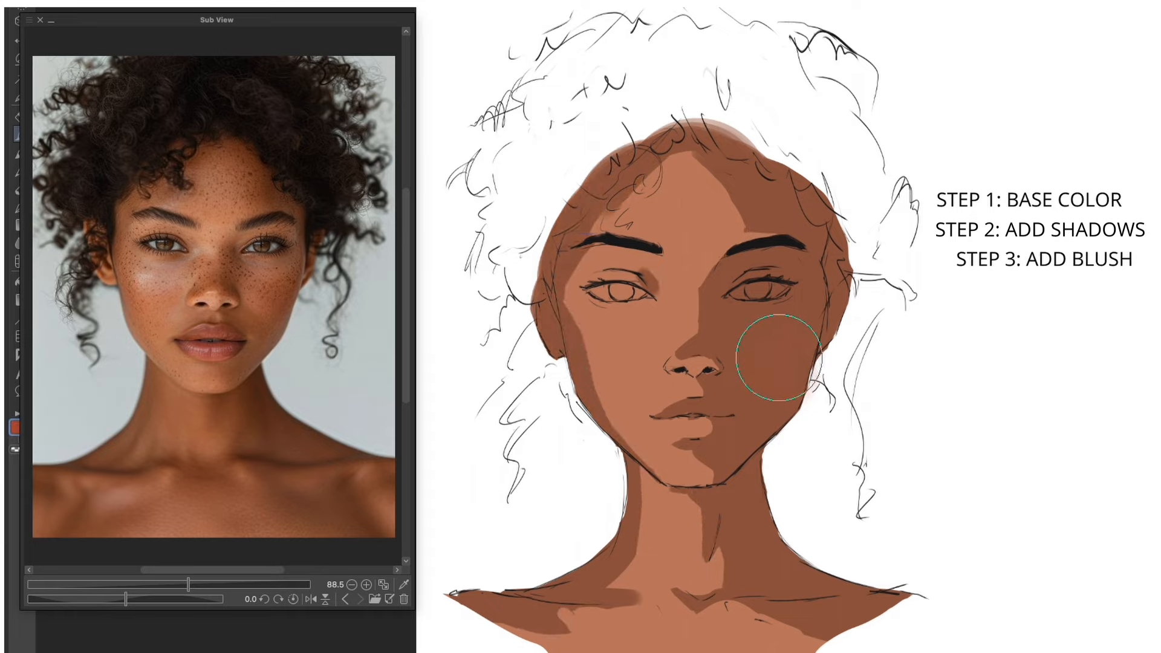
Step: Brush red blush across the cheeks and nose, and soften the shadow edges along the jaw and chest
{"action": "mouse_move", "coordinate": [757, 350]}
{"action": "left_mouse_down"}
{"action": "mouse_move", "coordinate": [632, 345]}
{"action": "mouse_move", "coordinate": [587, 355]}
{"action": "left_mouse_up"}
{"action": "mouse_move", "coordinate": [629, 314]}
{"action": "left_mouse_down"}
{"action": "mouse_move", "coordinate": [606, 318]}
{"action": "mouse_move", "coordinate": [660, 320]}
{"action": "left_mouse_up"}
{"action": "left_click_drag", "start_coordinate": [810, 332], "coordinate": [795, 405]}
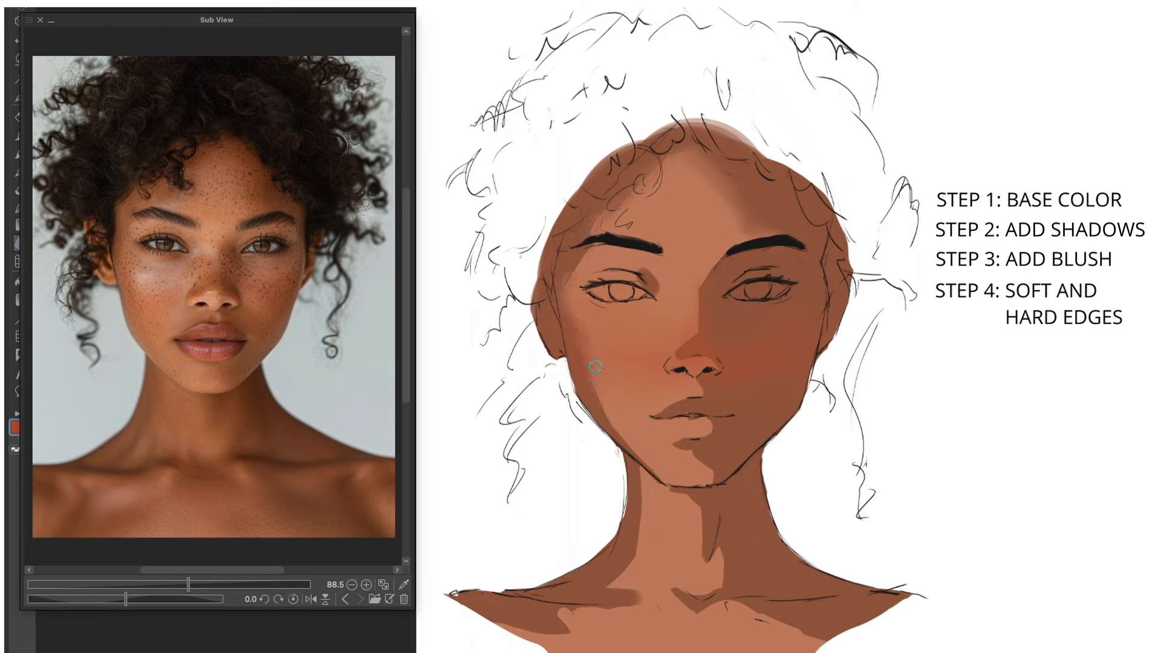
{"action": "left_click_drag", "start_coordinate": [596, 387], "coordinate": [647, 469]}
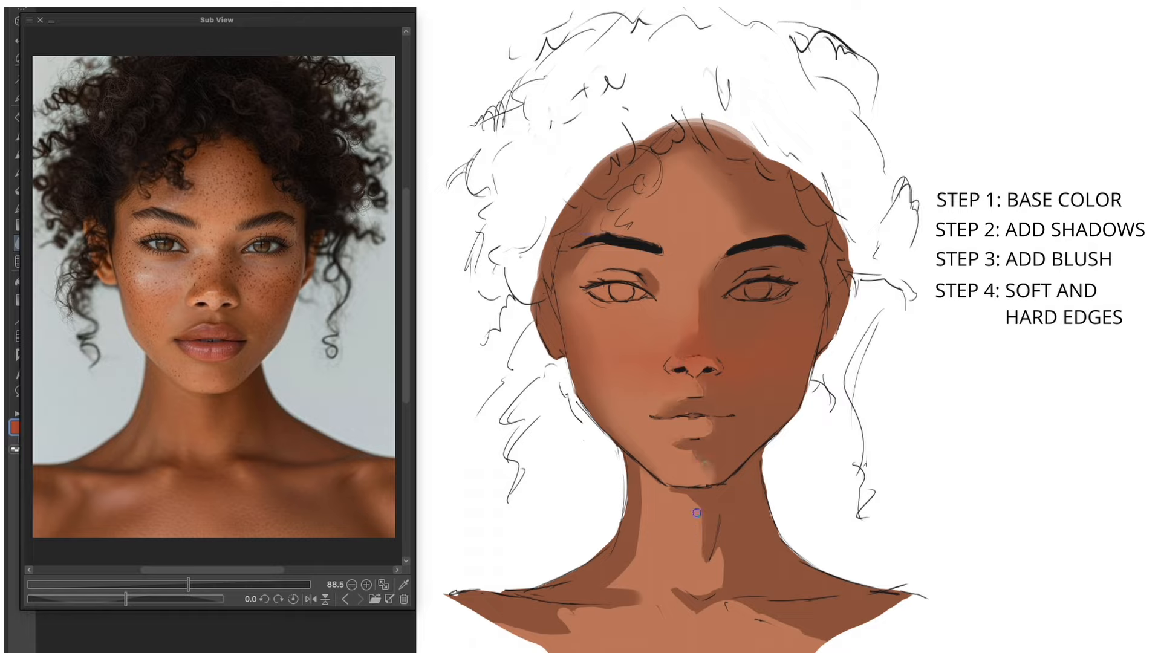
{"action": "left_click_drag", "start_coordinate": [717, 599], "coordinate": [811, 640]}
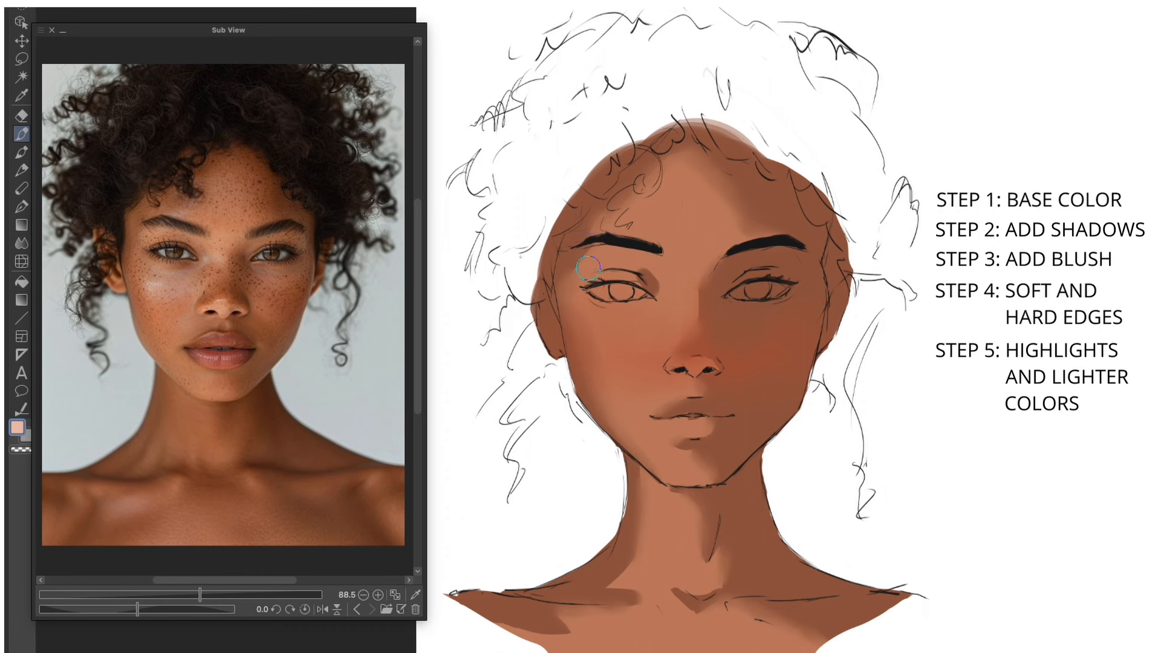
Step: Paint lighter skin tones around the brows and eyes, on the cheeks and beside the upper lip
{"action": "left_click_drag", "start_coordinate": [589, 267], "coordinate": [593, 263]}
{"action": "mouse_move", "coordinate": [664, 266]}
{"action": "left_mouse_down"}
{"action": "mouse_move", "coordinate": [696, 263]}
{"action": "mouse_move", "coordinate": [694, 197]}
{"action": "mouse_move", "coordinate": [658, 234]}
{"action": "left_mouse_up"}
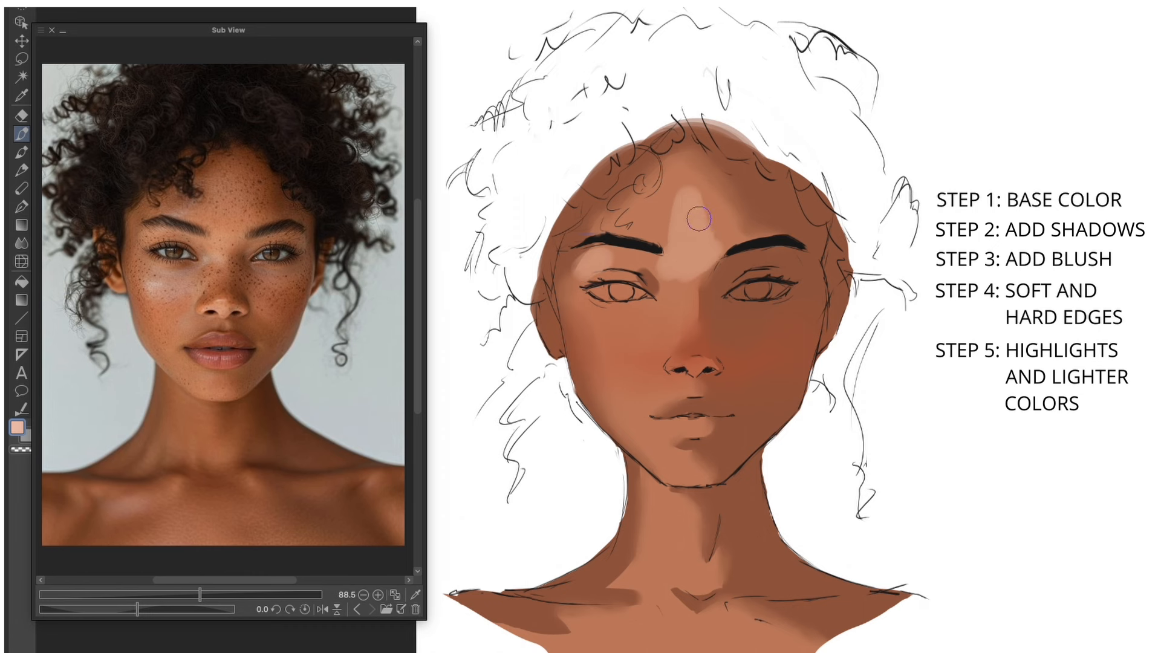
{"action": "mouse_move", "coordinate": [600, 317]}
{"action": "left_mouse_down"}
{"action": "mouse_move", "coordinate": [643, 316]}
{"action": "mouse_move", "coordinate": [611, 337]}
{"action": "left_mouse_up"}
{"action": "left_click_drag", "start_coordinate": [648, 400], "coordinate": [660, 392]}
{"action": "mouse_move", "coordinate": [739, 315]}
{"action": "left_mouse_down"}
{"action": "mouse_move", "coordinate": [759, 326]}
{"action": "mouse_move", "coordinate": [791, 318]}
{"action": "left_mouse_up"}
{"action": "mouse_move", "coordinate": [736, 366]}
{"action": "left_mouse_down"}
{"action": "mouse_move", "coordinate": [744, 373]}
{"action": "mouse_move", "coordinate": [732, 365]}
{"action": "left_mouse_up"}
Step: Blend the light patches on the cheeks, forehead and upper lip into the surrounding skin
{"action": "key", "text": "j"}
{"action": "left_click_drag", "start_coordinate": [629, 337], "coordinate": [595, 323]}
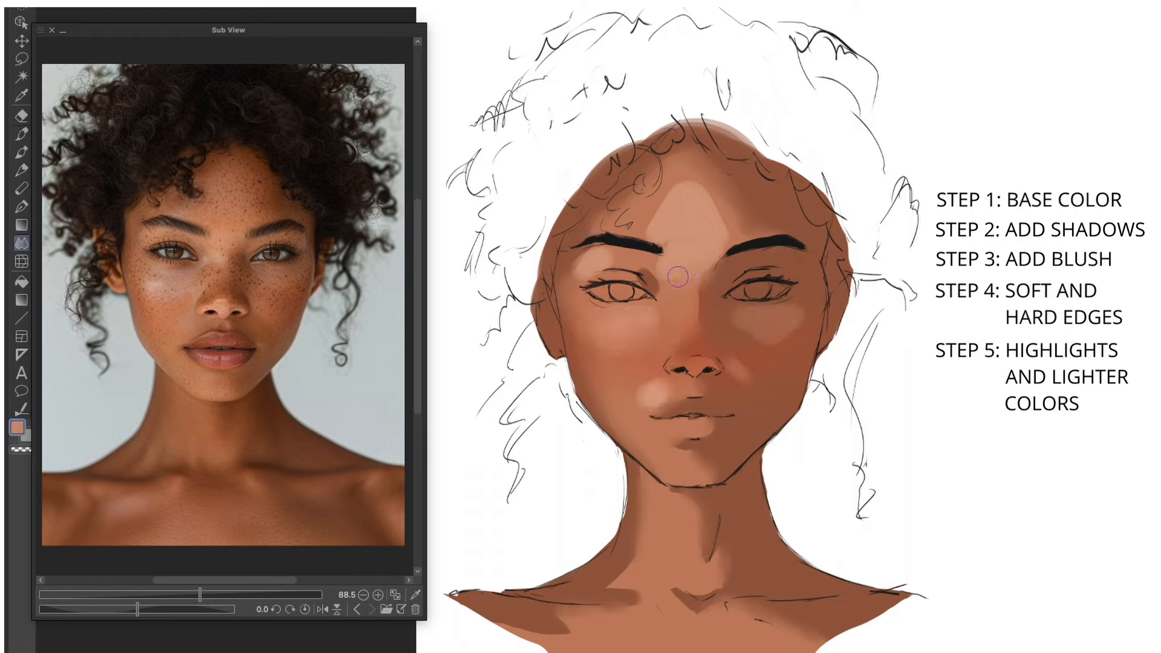
{"action": "left_click_drag", "start_coordinate": [659, 233], "coordinate": [673, 192]}
{"action": "left_click_drag", "start_coordinate": [709, 196], "coordinate": [726, 224]}
{"action": "left_click_drag", "start_coordinate": [647, 387], "coordinate": [658, 402]}
{"action": "left_click_drag", "start_coordinate": [734, 323], "coordinate": [787, 339]}
Step: Paint lighter tones down the neck, across the chest and on the cheek, then switch to blending
{"action": "key", "text": "b"}
{"action": "mouse_move", "coordinate": [622, 417]}
{"action": "left_mouse_down"}
{"action": "mouse_move", "coordinate": [671, 463]}
{"action": "mouse_move", "coordinate": [641, 563]}
{"action": "mouse_move", "coordinate": [683, 568]}
{"action": "left_mouse_up"}
{"action": "left_click_drag", "start_coordinate": [599, 637], "coordinate": [722, 641]}
{"action": "mouse_move", "coordinate": [574, 616]}
{"action": "left_mouse_down"}
{"action": "mouse_move", "coordinate": [596, 617]}
{"action": "mouse_move", "coordinate": [571, 615]}
{"action": "left_mouse_up"}
{"action": "mouse_move", "coordinate": [618, 328]}
{"action": "left_mouse_down"}
{"action": "mouse_move", "coordinate": [654, 314]}
{"action": "mouse_move", "coordinate": [599, 324]}
{"action": "left_mouse_up"}
{"action": "key", "text": "j"}
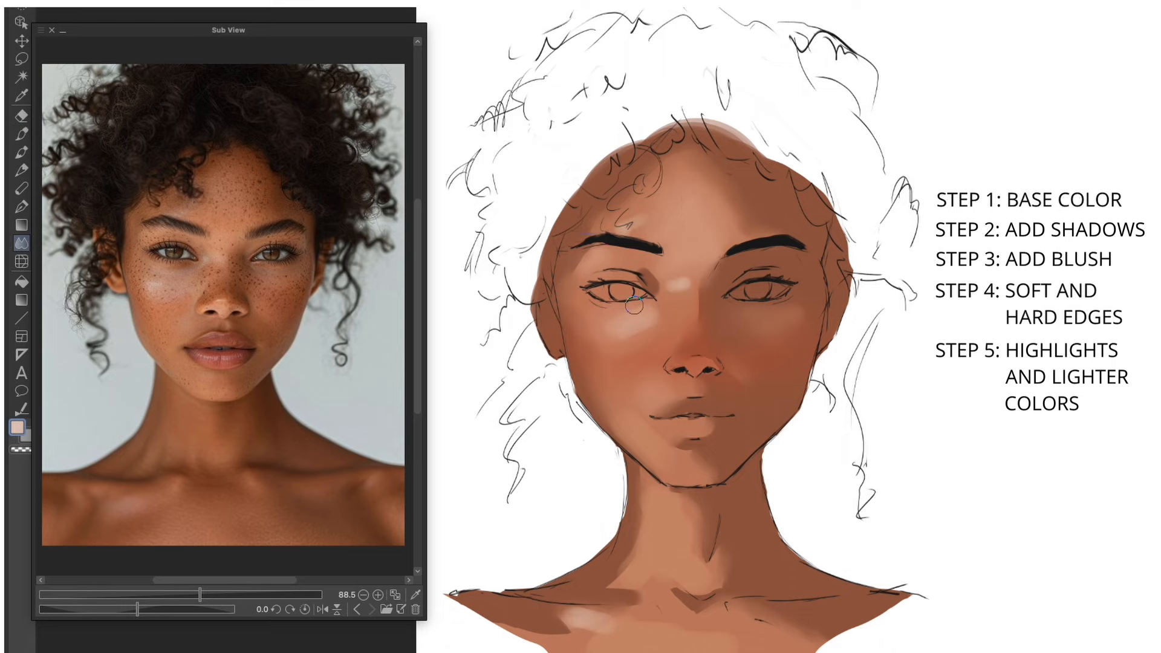
Step: Add small bright highlights under both eyes and switch to the blending tool to soften them
{"action": "key", "text": "b"}
{"action": "left_click_drag", "start_coordinate": [734, 309], "coordinate": [760, 321]}
{"action": "scroll", "coordinate": [804, 353], "scroll_direction": "up", "scroll_amount": 3}
{"action": "scroll", "coordinate": [665, 339], "scroll_direction": "down", "scroll_amount": 3}
{"action": "left_click_drag", "start_coordinate": [573, 327], "coordinate": [585, 328]}
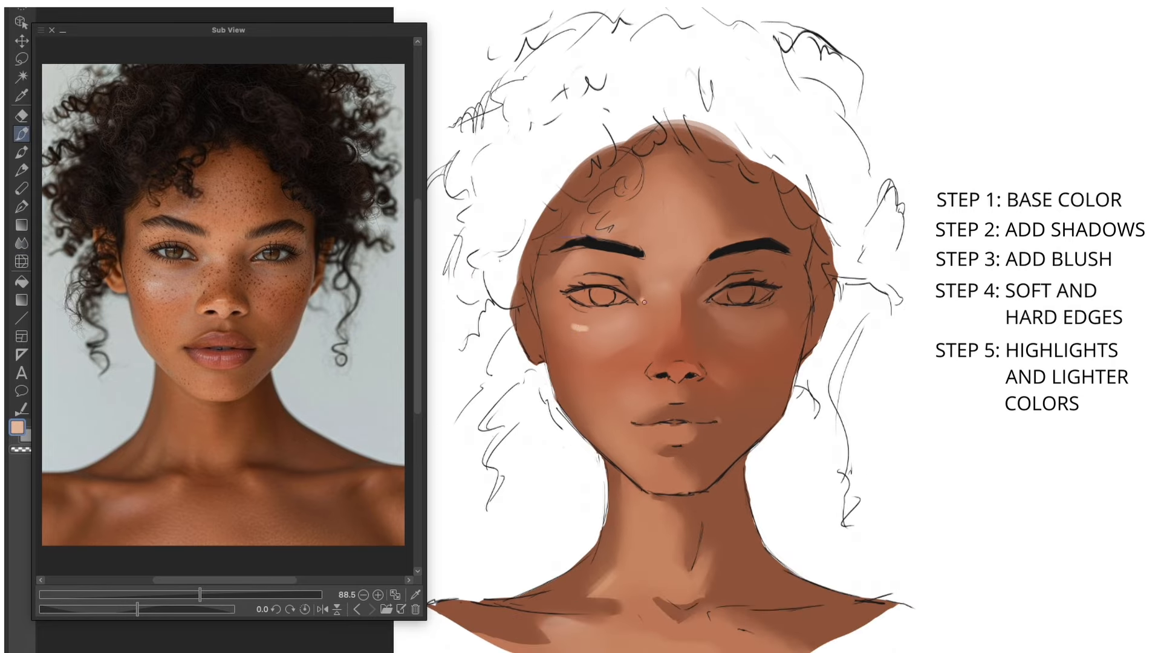
{"action": "scroll", "coordinate": [611, 348], "scroll_direction": "up", "scroll_amount": 3}
{"action": "key", "text": "j"}
Step: Paint and blend a highlight above the brow, and add a light accent on the tip of the nose
{"action": "key", "text": "b"}
{"action": "left_click_drag", "start_coordinate": [602, 198], "coordinate": [617, 184]}
{"action": "key", "text": "j"}
{"action": "key", "text": "b"}
{"action": "left_click_drag", "start_coordinate": [691, 367], "coordinate": [701, 364]}
{"action": "scroll", "coordinate": [703, 365], "scroll_direction": "down", "scroll_amount": 3}
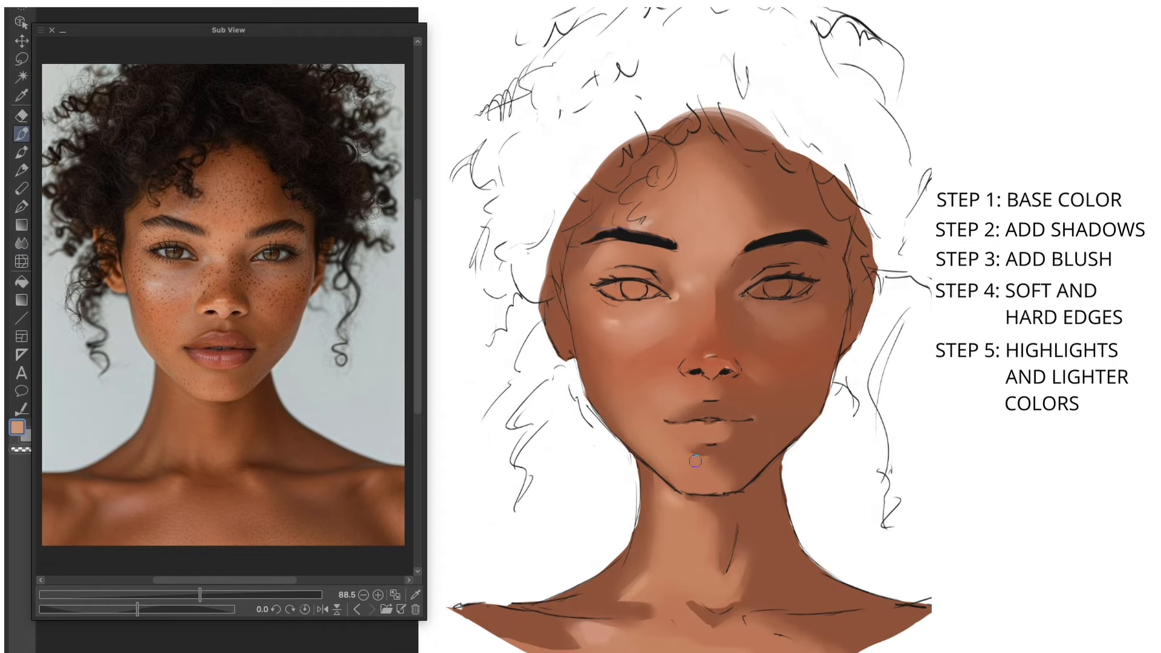
Step: Add a lighter tone to the chin and alternate between brush and blending tool to soften it
{"action": "left_click_drag", "start_coordinate": [692, 461], "coordinate": [715, 468]}
{"action": "key", "text": "j"}
{"action": "key", "text": "b"}
{"action": "scroll", "coordinate": [693, 472], "scroll_direction": "down", "scroll_amount": 1}
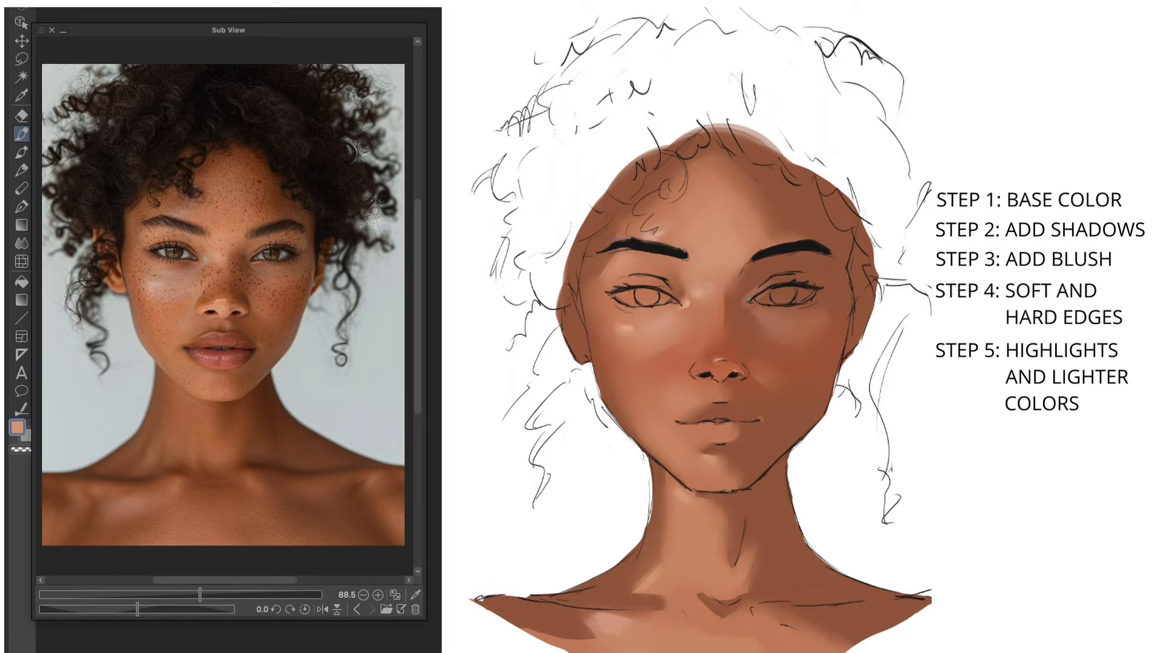
{"action": "key", "text": "j"}
{"action": "key", "text": "b"}
Step: Deepen the shadows on the side of the neck and along both collarbones with a dark reddish brown
{"action": "left_click_drag", "start_coordinate": [785, 463], "coordinate": [758, 535]}
{"action": "left_click_drag", "start_coordinate": [756, 607], "coordinate": [844, 600]}
{"action": "mouse_move", "coordinate": [581, 589]}
{"action": "left_mouse_down"}
{"action": "mouse_move", "coordinate": [551, 595]}
{"action": "mouse_move", "coordinate": [636, 603]}
{"action": "left_mouse_up"}
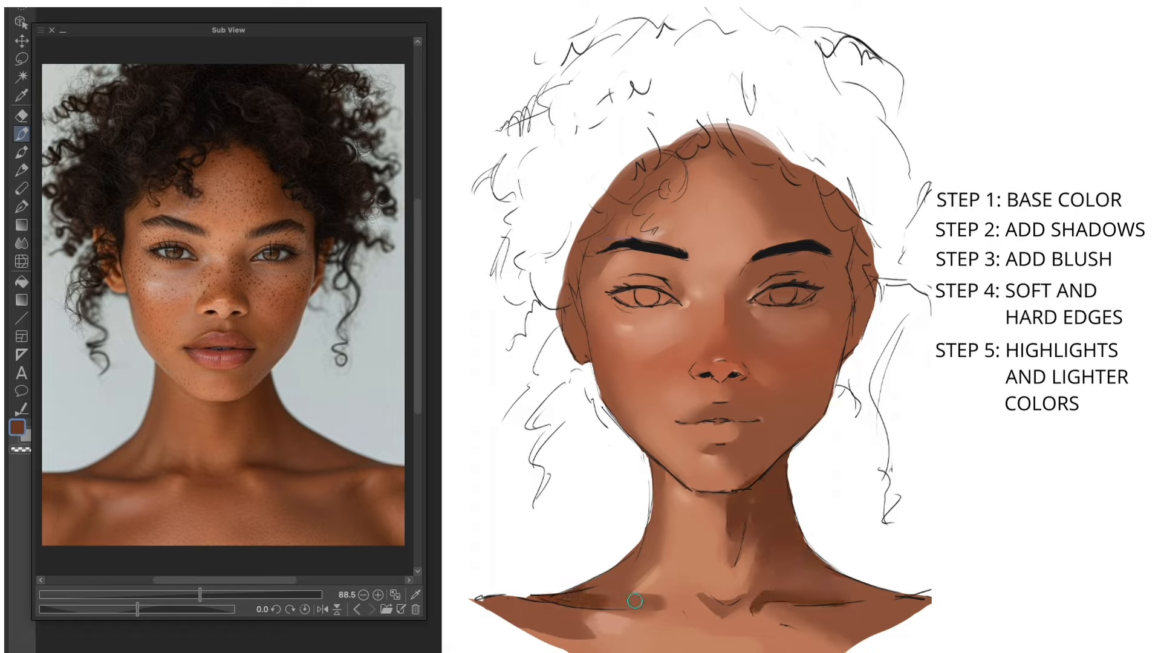
{"action": "left_click_drag", "start_coordinate": [626, 560], "coordinate": [587, 588]}
Step: Darken the shaded side of the nose down to the upper lip, and lighten the nose tip
{"action": "left_click_drag", "start_coordinate": [734, 312], "coordinate": [751, 343]}
{"action": "mouse_move", "coordinate": [751, 343]}
{"action": "left_mouse_down"}
{"action": "mouse_move", "coordinate": [739, 309]}
{"action": "mouse_move", "coordinate": [752, 401]}
{"action": "mouse_move", "coordinate": [771, 415]}
{"action": "mouse_move", "coordinate": [705, 408]}
{"action": "left_mouse_up"}
{"action": "mouse_move", "coordinate": [749, 371]}
{"action": "left_mouse_down"}
{"action": "mouse_move", "coordinate": [738, 337]}
{"action": "mouse_move", "coordinate": [714, 374]}
{"action": "mouse_move", "coordinate": [746, 377]}
{"action": "left_mouse_up"}
{"action": "left_click", "coordinate": [718, 364], "text": "alt"}
{"action": "left_click_drag", "start_coordinate": [699, 366], "coordinate": [727, 370]}
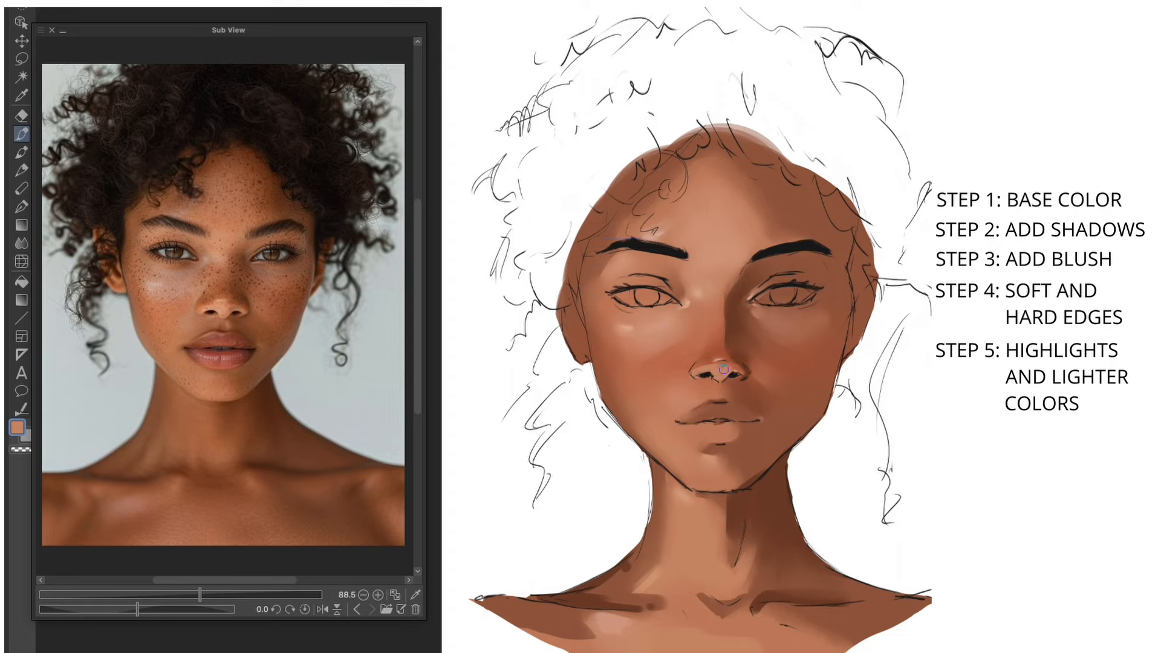
Step: Pick up the dark nose-shadow colour and deepen the shading around the eyes, temples and hairline
{"action": "left_click", "coordinate": [734, 324], "text": "alt"}
{"action": "left_click_drag", "start_coordinate": [617, 296], "coordinate": [647, 306]}
{"action": "left_click_drag", "start_coordinate": [820, 293], "coordinate": [804, 302]}
{"action": "left_click_drag", "start_coordinate": [607, 212], "coordinate": [575, 321]}
{"action": "left_click_drag", "start_coordinate": [671, 166], "coordinate": [620, 212]}
{"action": "left_click_drag", "start_coordinate": [846, 199], "coordinate": [841, 344]}
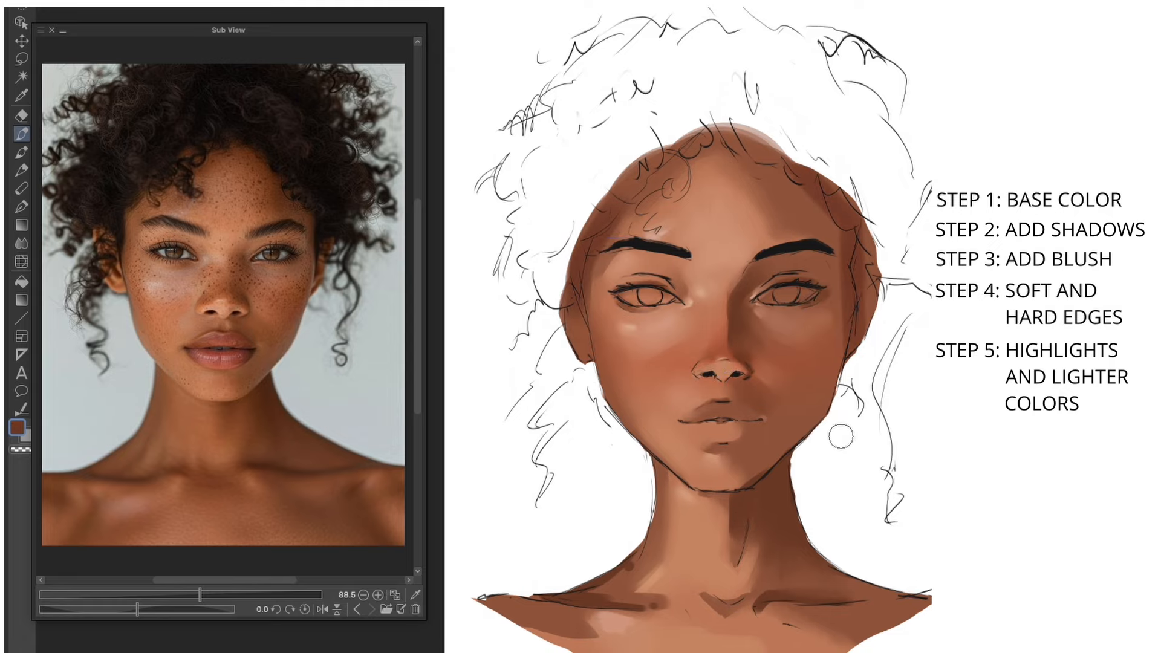
{"action": "left_click_drag", "start_coordinate": [768, 157], "coordinate": [838, 224]}
{"action": "left_click_drag", "start_coordinate": [683, 157], "coordinate": [611, 212]}
Step: Refine the shading around the mouth, brow and cheeks, and undo the last stroke
{"action": "left_click_drag", "start_coordinate": [715, 449], "coordinate": [753, 411]}
{"action": "left_click_drag", "start_coordinate": [660, 226], "coordinate": [672, 235]}
{"action": "mouse_move", "coordinate": [630, 315]}
{"action": "left_mouse_down"}
{"action": "mouse_move", "coordinate": [651, 337]}
{"action": "mouse_move", "coordinate": [692, 330]}
{"action": "mouse_move", "coordinate": [716, 302]}
{"action": "mouse_move", "coordinate": [834, 326]}
{"action": "left_mouse_up"}
{"action": "mouse_move", "coordinate": [734, 202]}
{"action": "left_mouse_down"}
{"action": "mouse_move", "coordinate": [783, 245]}
{"action": "mouse_move", "coordinate": [718, 240]}
{"action": "mouse_move", "coordinate": [780, 351]}
{"action": "mouse_move", "coordinate": [671, 339]}
{"action": "left_mouse_up"}
{"action": "key", "text": "ctrl+z"}
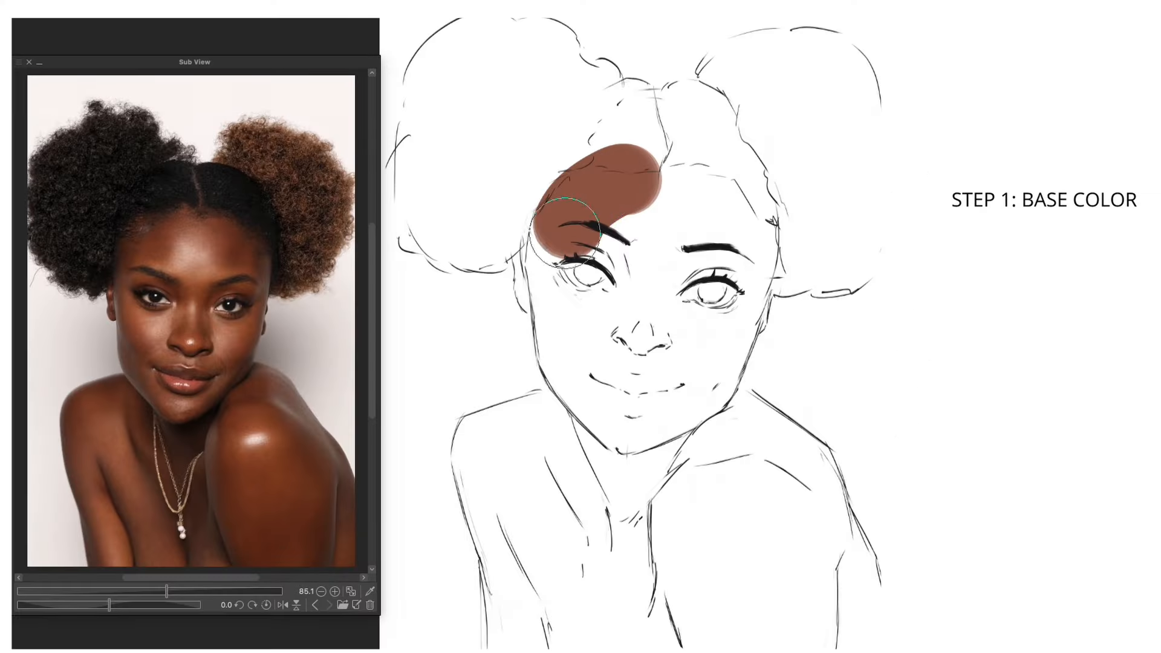
Step: Lay a brown skin base colour on the second portrait and block in dark shadows on the face edge, nose and arm
{"action": "mouse_move", "coordinate": [601, 194]}
{"action": "left_mouse_down"}
{"action": "mouse_move", "coordinate": [756, 254]}
{"action": "mouse_move", "coordinate": [738, 422]}
{"action": "mouse_move", "coordinate": [789, 482]}
{"action": "mouse_move", "coordinate": [834, 617]}
{"action": "mouse_move", "coordinate": [688, 421]}
{"action": "left_mouse_up"}
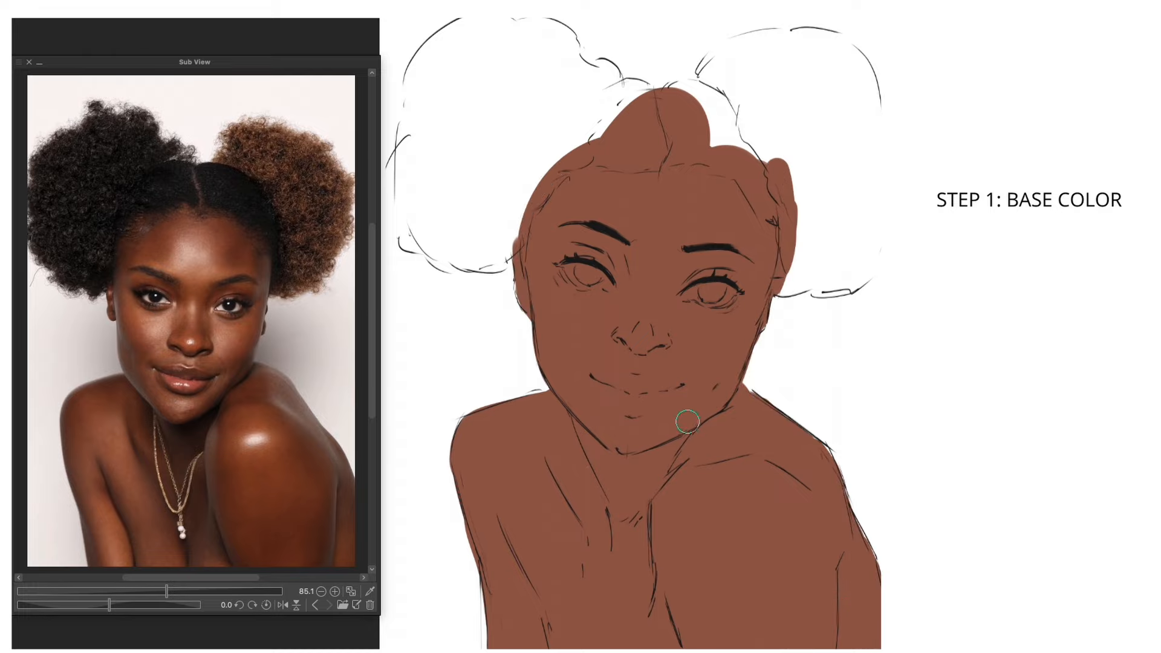
{"action": "key", "text": "bracketright"}
{"action": "key", "text": "bracketright"}
{"action": "key", "text": "bracketright"}
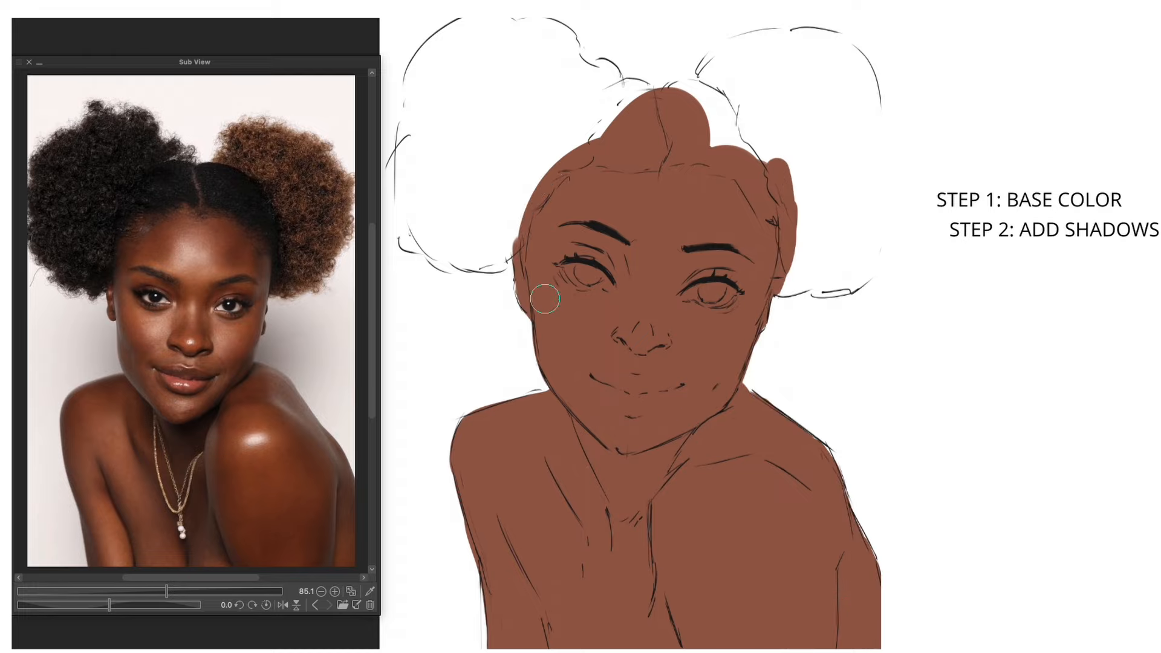
{"action": "mouse_move", "coordinate": [510, 208]}
{"action": "left_mouse_down"}
{"action": "mouse_move", "coordinate": [517, 290]}
{"action": "mouse_move", "coordinate": [565, 403]}
{"action": "left_mouse_up"}
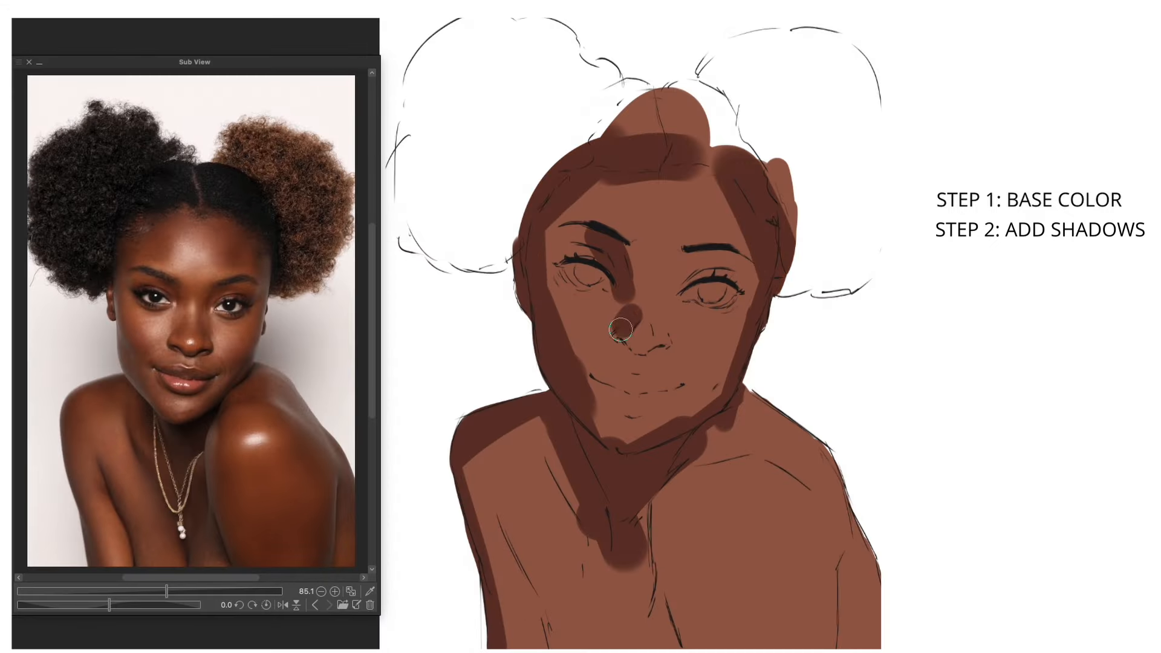
{"action": "left_click_drag", "start_coordinate": [621, 329], "coordinate": [650, 356]}
{"action": "left_click_drag", "start_coordinate": [695, 266], "coordinate": [667, 347]}
{"action": "left_click_drag", "start_coordinate": [529, 578], "coordinate": [548, 647]}
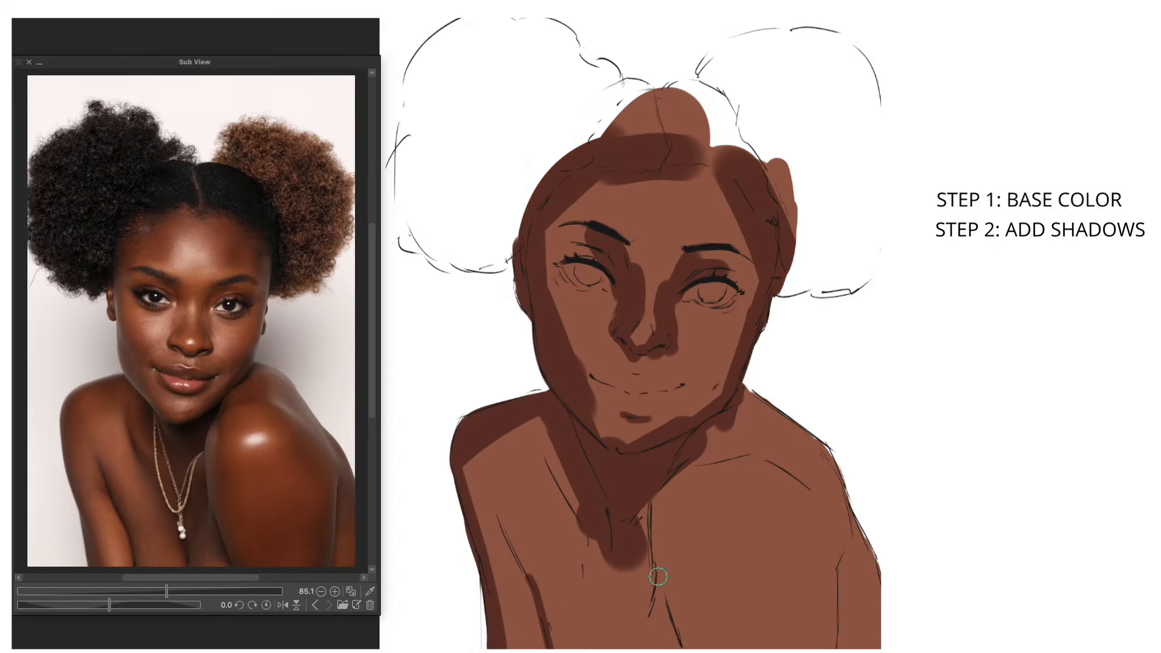
Step: Extend the dark shadows over the shoulders, chest, jaw, eye area and hair of the second portrait
{"action": "left_click_drag", "start_coordinate": [659, 577], "coordinate": [683, 647]}
{"action": "left_click_drag", "start_coordinate": [745, 396], "coordinate": [871, 580]}
{"action": "left_click_drag", "start_coordinate": [565, 478], "coordinate": [628, 629]}
{"action": "mouse_move", "coordinate": [569, 351]}
{"action": "left_mouse_down"}
{"action": "mouse_move", "coordinate": [576, 414]}
{"action": "mouse_move", "coordinate": [682, 424]}
{"action": "left_mouse_up"}
{"action": "mouse_move", "coordinate": [745, 314]}
{"action": "left_mouse_down"}
{"action": "mouse_move", "coordinate": [715, 409]}
{"action": "mouse_move", "coordinate": [693, 417]}
{"action": "left_mouse_up"}
{"action": "left_click_drag", "start_coordinate": [701, 281], "coordinate": [742, 291]}
{"action": "left_click_drag", "start_coordinate": [653, 103], "coordinate": [705, 163]}
{"action": "left_click_drag", "start_coordinate": [777, 169], "coordinate": [791, 233]}
Step: Shape the dark shadows around the temple, between the brows, in the eye sockets and beside the nose
{"action": "mouse_move", "coordinate": [591, 191]}
{"action": "left_mouse_down"}
{"action": "mouse_move", "coordinate": [605, 200]}
{"action": "mouse_move", "coordinate": [554, 251]}
{"action": "left_mouse_up"}
{"action": "left_click_drag", "start_coordinate": [629, 251], "coordinate": [680, 266]}
{"action": "left_click_drag", "start_coordinate": [615, 288], "coordinate": [599, 321]}
{"action": "left_click_drag", "start_coordinate": [682, 296], "coordinate": [674, 354]}
{"action": "mouse_move", "coordinate": [638, 287]}
{"action": "left_mouse_down"}
{"action": "mouse_move", "coordinate": [634, 329]}
{"action": "mouse_move", "coordinate": [623, 326]}
{"action": "left_mouse_up"}
{"action": "left_click_drag", "start_coordinate": [629, 283], "coordinate": [614, 295]}
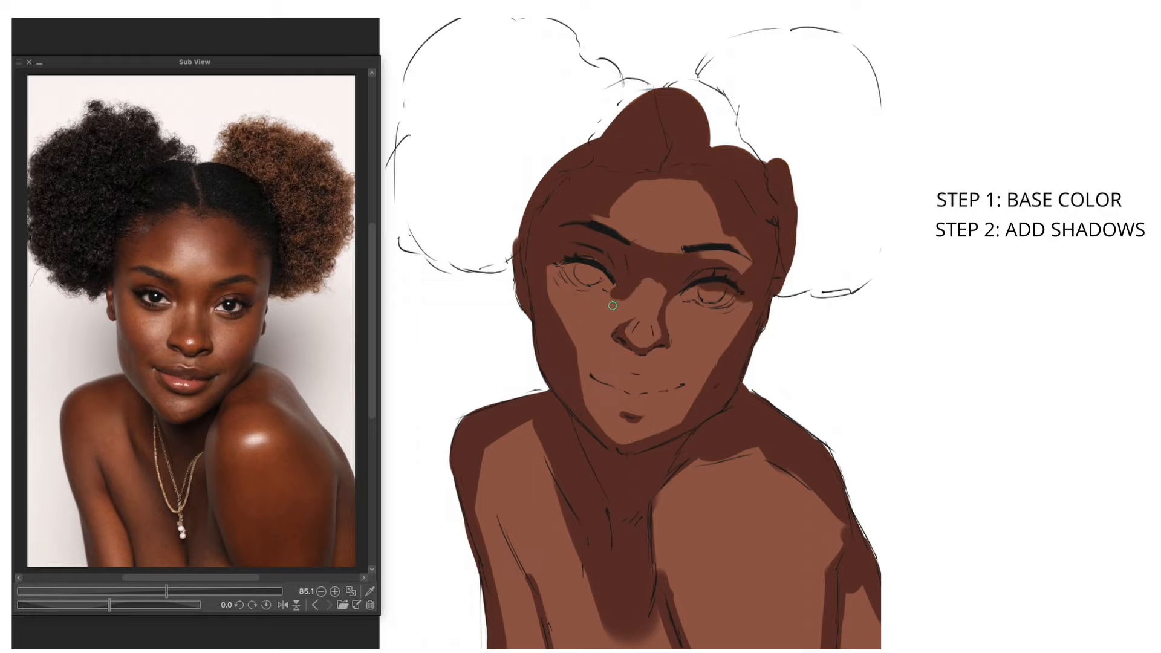
Step: Brush a soft reddish blush over both cheeks and across the lower face with a large brush
{"action": "mouse_move", "coordinate": [719, 343]}
{"action": "left_mouse_down"}
{"action": "mouse_move", "coordinate": [687, 350]}
{"action": "mouse_move", "coordinate": [697, 366]}
{"action": "mouse_move", "coordinate": [677, 360]}
{"action": "left_mouse_up"}
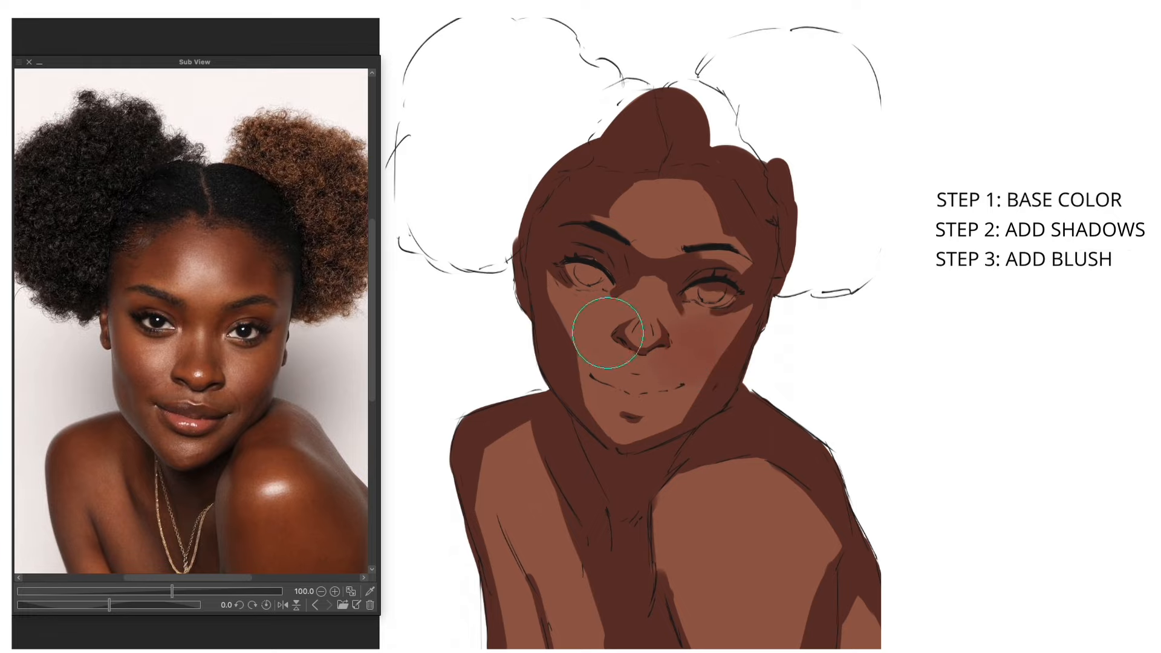
{"action": "mouse_move", "coordinate": [608, 332]}
{"action": "left_mouse_down"}
{"action": "mouse_move", "coordinate": [527, 288]}
{"action": "mouse_move", "coordinate": [580, 369]}
{"action": "left_mouse_up"}
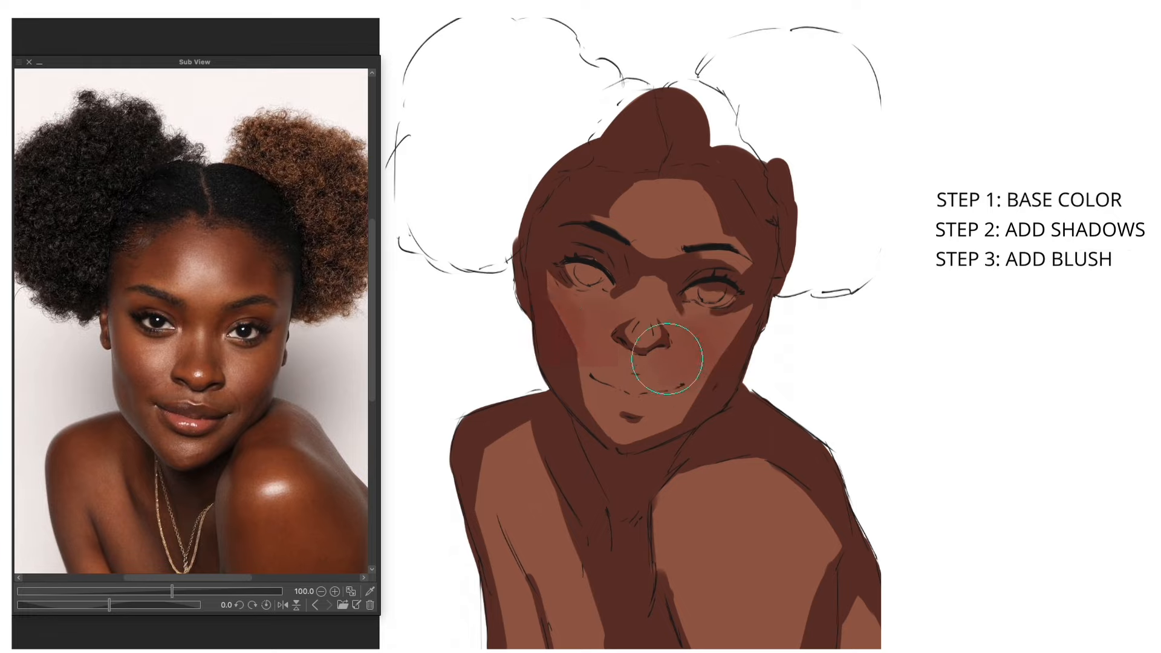
{"action": "left_click_drag", "start_coordinate": [668, 358], "coordinate": [691, 369]}
{"action": "mouse_move", "coordinate": [585, 375]}
{"action": "left_mouse_down"}
{"action": "mouse_move", "coordinate": [663, 394]}
{"action": "mouse_move", "coordinate": [667, 378]}
{"action": "mouse_move", "coordinate": [582, 391]}
{"action": "mouse_move", "coordinate": [655, 378]}
{"action": "left_mouse_up"}
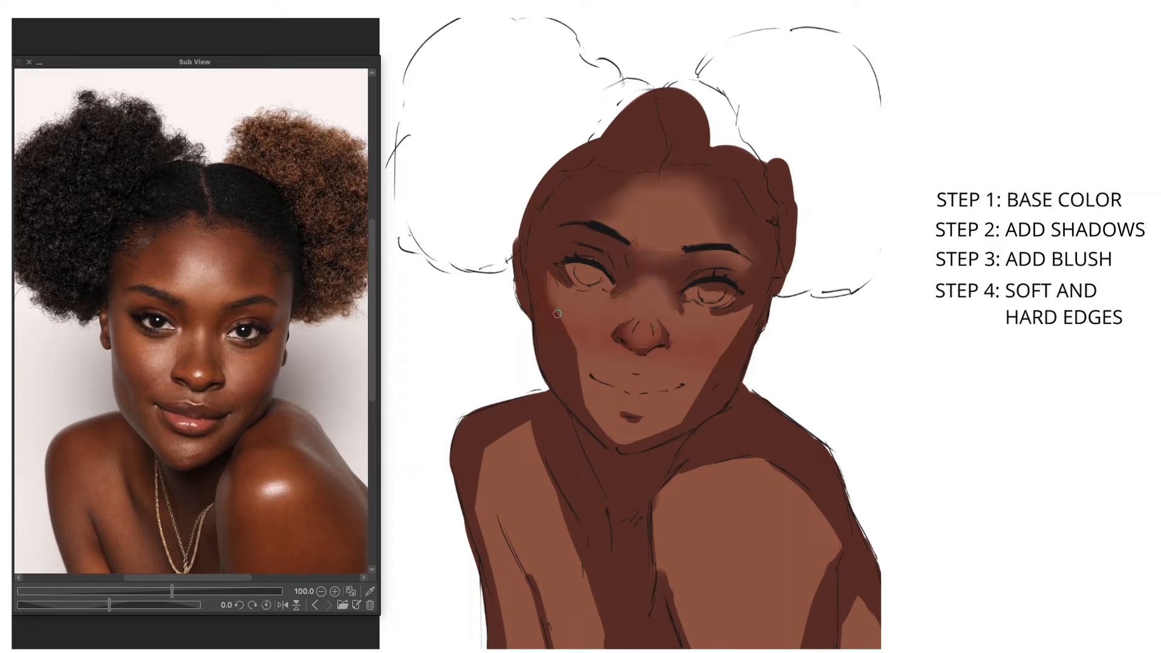
Step: Soften the shadow edges along the jaw, cheeks, far shoulder, chest and front arm
{"action": "left_click_drag", "start_coordinate": [591, 392], "coordinate": [583, 394]}
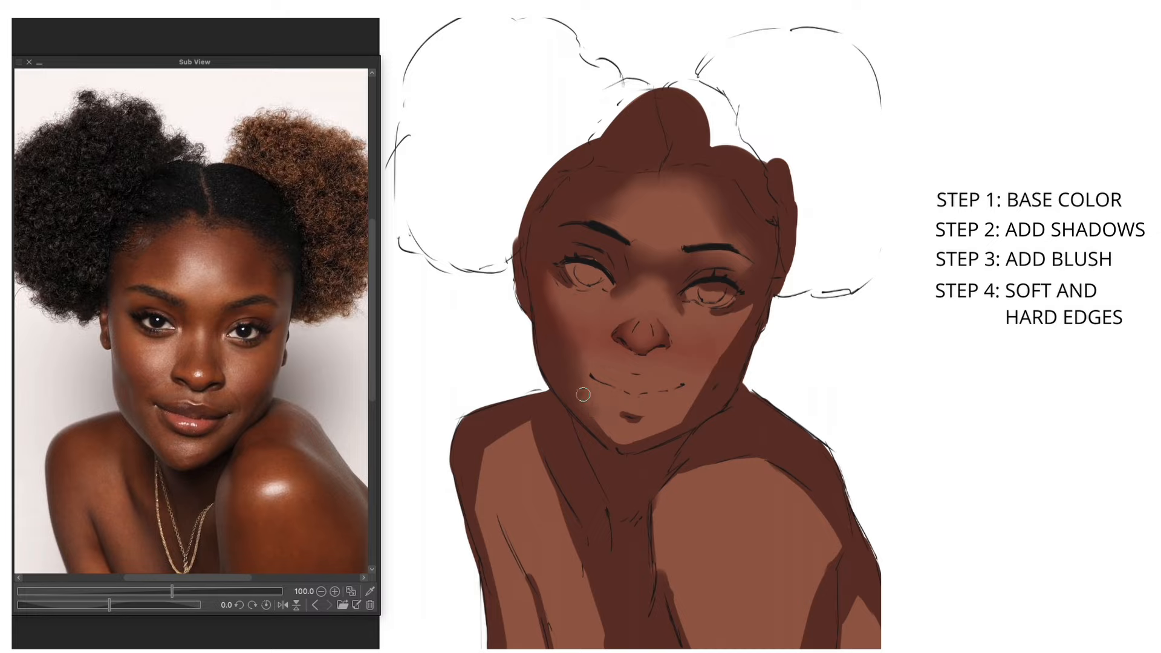
{"action": "left_click_drag", "start_coordinate": [720, 355], "coordinate": [750, 312]}
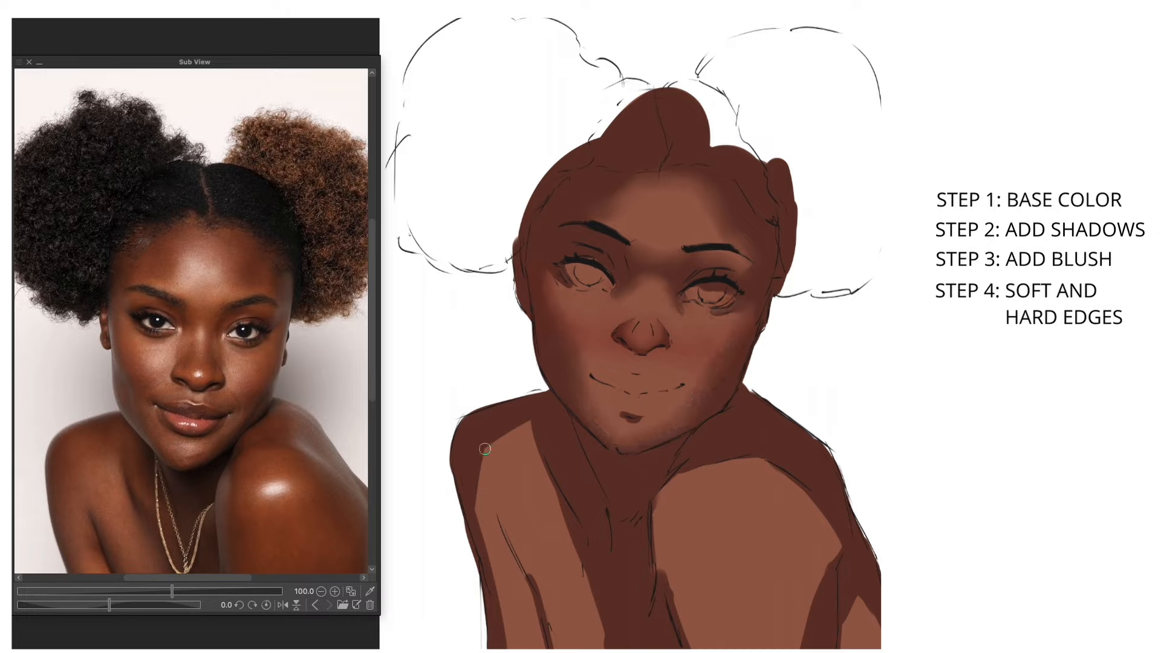
{"action": "mouse_move", "coordinate": [498, 601]}
{"action": "left_mouse_down"}
{"action": "mouse_move", "coordinate": [481, 484]}
{"action": "mouse_move", "coordinate": [526, 436]}
{"action": "left_mouse_up"}
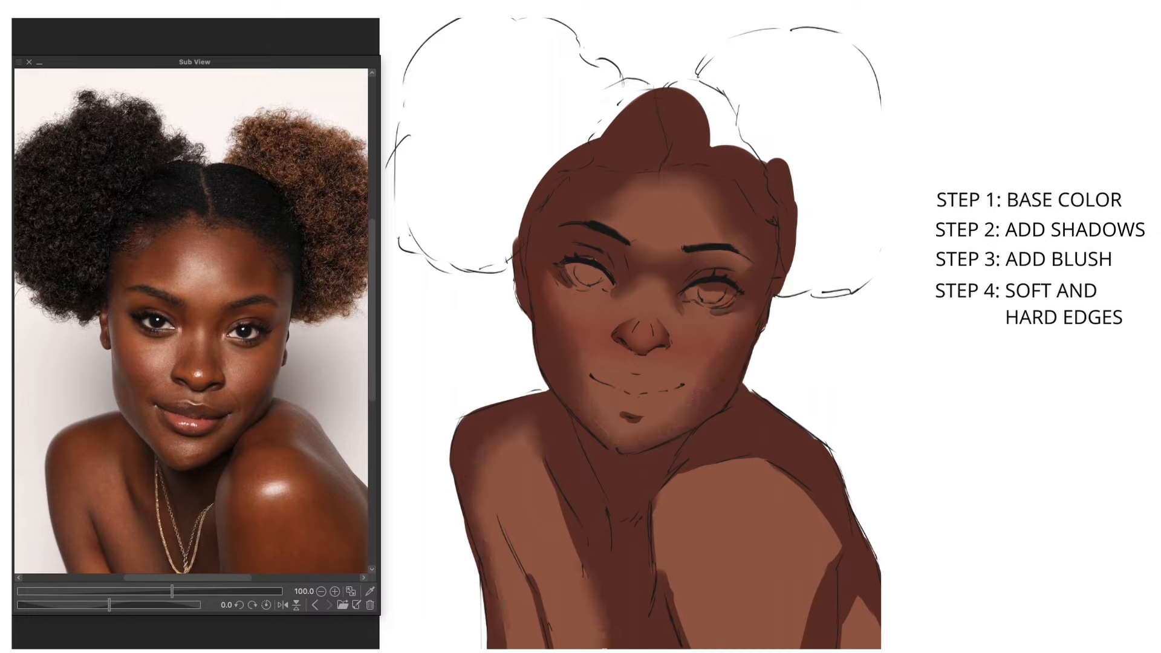
{"action": "left_click_drag", "start_coordinate": [530, 579], "coordinate": [549, 641]}
{"action": "left_click_drag", "start_coordinate": [664, 571], "coordinate": [683, 639]}
{"action": "mouse_move", "coordinate": [829, 522]}
{"action": "left_mouse_down"}
{"action": "mouse_move", "coordinate": [779, 476]}
{"action": "mouse_move", "coordinate": [858, 593]}
{"action": "left_mouse_up"}
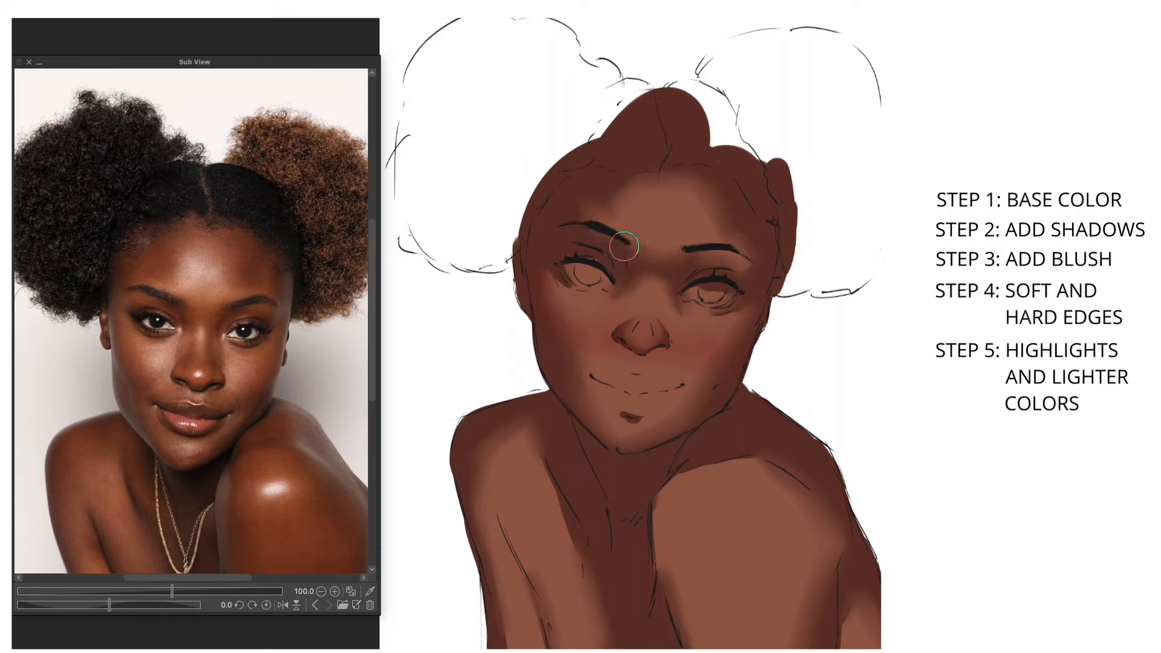
Step: Add warmer, lighter skin tones above the brow, on the front arm and on the chest
{"action": "left_click_drag", "start_coordinate": [601, 215], "coordinate": [584, 211]}
{"action": "mouse_move", "coordinate": [726, 580]}
{"action": "left_mouse_down"}
{"action": "mouse_move", "coordinate": [668, 593]}
{"action": "mouse_move", "coordinate": [795, 518]}
{"action": "mouse_move", "coordinate": [798, 615]}
{"action": "mouse_move", "coordinate": [765, 537]}
{"action": "mouse_move", "coordinate": [719, 550]}
{"action": "left_mouse_up"}
{"action": "left_click_drag", "start_coordinate": [537, 469], "coordinate": [556, 540]}
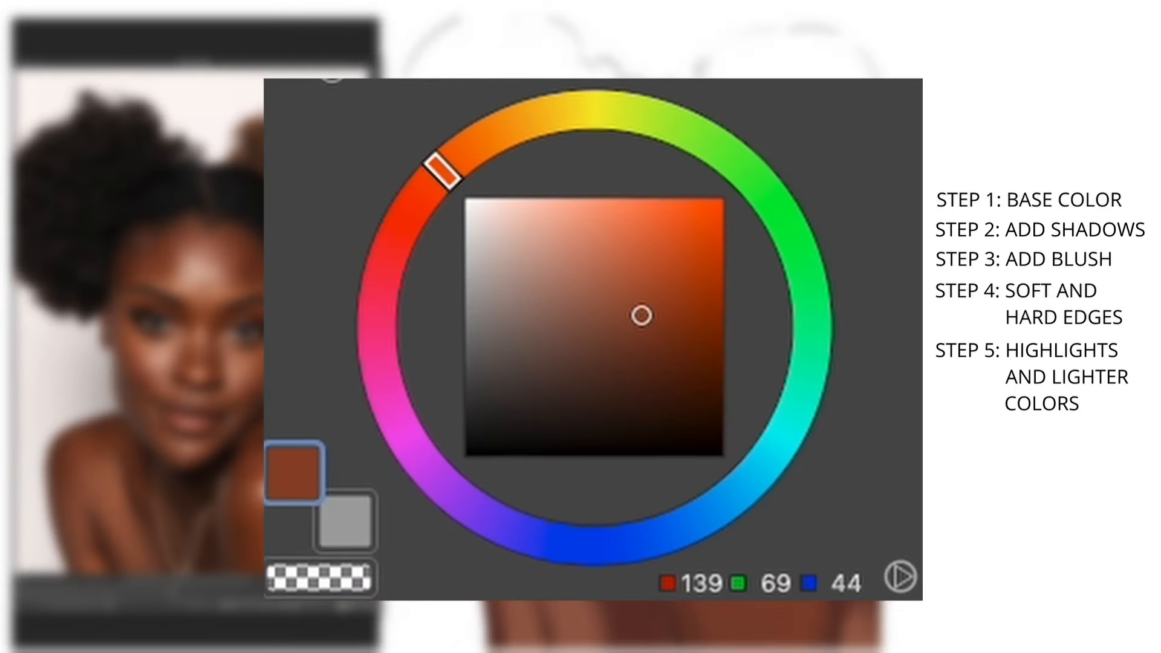
Step: Choose light brown RGB 187, 134, 110 and paint highlights on the nose, forehead, cheeks, upper lip, chin and back
{"action": "left_click", "coordinate": [570, 264]}
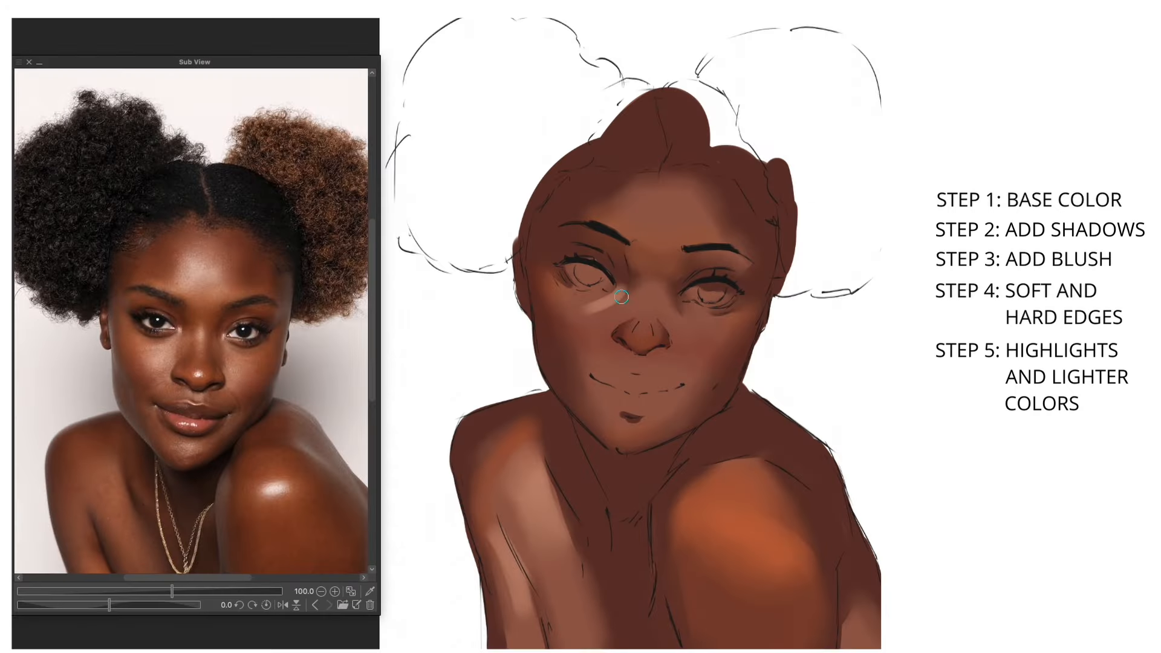
{"action": "left_click_drag", "start_coordinate": [602, 310], "coordinate": [651, 281]}
{"action": "mouse_move", "coordinate": [644, 205]}
{"action": "left_mouse_down"}
{"action": "mouse_move", "coordinate": [643, 223]}
{"action": "mouse_move", "coordinate": [670, 231]}
{"action": "left_mouse_up"}
{"action": "mouse_move", "coordinate": [684, 310]}
{"action": "left_mouse_down"}
{"action": "mouse_move", "coordinate": [706, 341]}
{"action": "mouse_move", "coordinate": [688, 349]}
{"action": "mouse_move", "coordinate": [694, 336]}
{"action": "left_mouse_up"}
{"action": "left_click_drag", "start_coordinate": [641, 429], "coordinate": [628, 430]}
{"action": "left_click", "coordinate": [638, 366]}
{"action": "left_click_drag", "start_coordinate": [611, 308], "coordinate": [600, 338]}
{"action": "mouse_move", "coordinate": [822, 463]}
{"action": "left_mouse_down"}
{"action": "mouse_move", "coordinate": [790, 420]}
{"action": "mouse_move", "coordinate": [863, 571]}
{"action": "left_mouse_up"}
Step: Strengthen the facial highlights, shade the lips, add light accents on the back and front shoulder, and undo the last stroke
{"action": "left_click_drag", "start_coordinate": [695, 323], "coordinate": [700, 344]}
{"action": "left_click_drag", "start_coordinate": [645, 207], "coordinate": [659, 227]}
{"action": "left_click_drag", "start_coordinate": [650, 287], "coordinate": [648, 307]}
{"action": "mouse_move", "coordinate": [604, 326]}
{"action": "left_mouse_down"}
{"action": "mouse_move", "coordinate": [599, 337]}
{"action": "mouse_move", "coordinate": [623, 338]}
{"action": "left_mouse_up"}
{"action": "left_click_drag", "start_coordinate": [648, 432], "coordinate": [632, 427]}
{"action": "left_click_drag", "start_coordinate": [597, 378], "coordinate": [677, 386]}
{"action": "left_click_drag", "start_coordinate": [804, 478], "coordinate": [830, 501]}
{"action": "left_click_drag", "start_coordinate": [719, 515], "coordinate": [753, 509]}
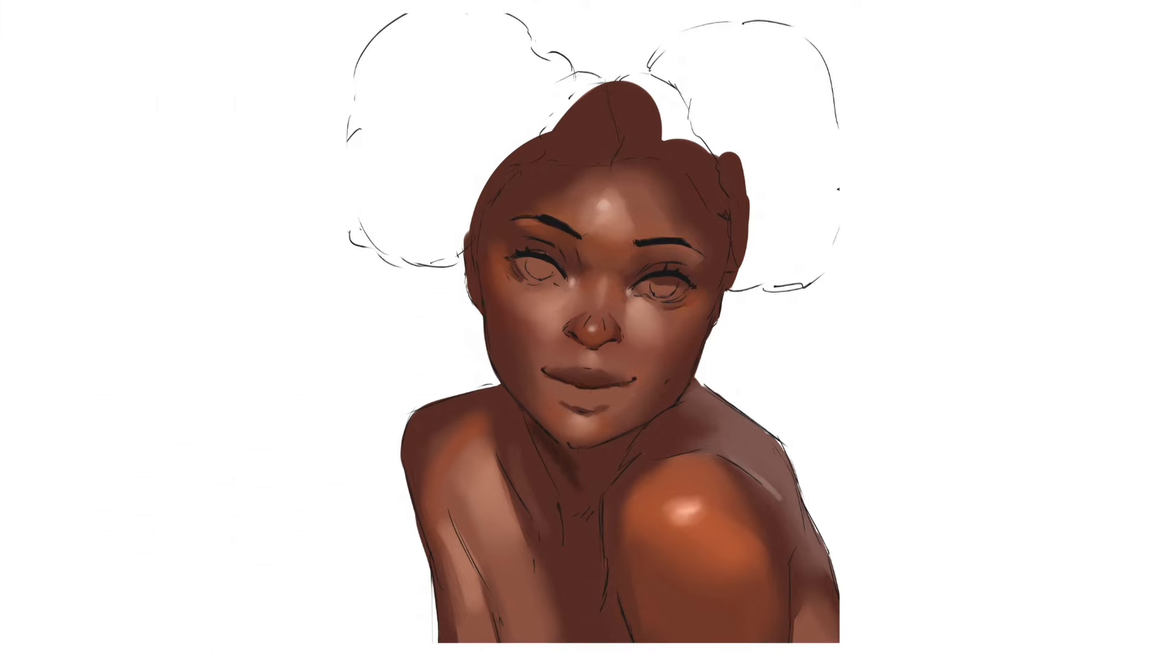
{"action": "key", "text": "ctrl+z"}
Step: Paint a very dark shadow under the jaw and along the outer edge of the far shoulder
{"action": "mouse_move", "coordinate": [530, 422]}
{"action": "left_mouse_down"}
{"action": "mouse_move", "coordinate": [574, 482]}
{"action": "mouse_move", "coordinate": [674, 412]}
{"action": "left_mouse_up"}
{"action": "left_click_drag", "start_coordinate": [622, 448], "coordinate": [588, 488]}
{"action": "left_click_drag", "start_coordinate": [522, 416], "coordinate": [526, 441]}
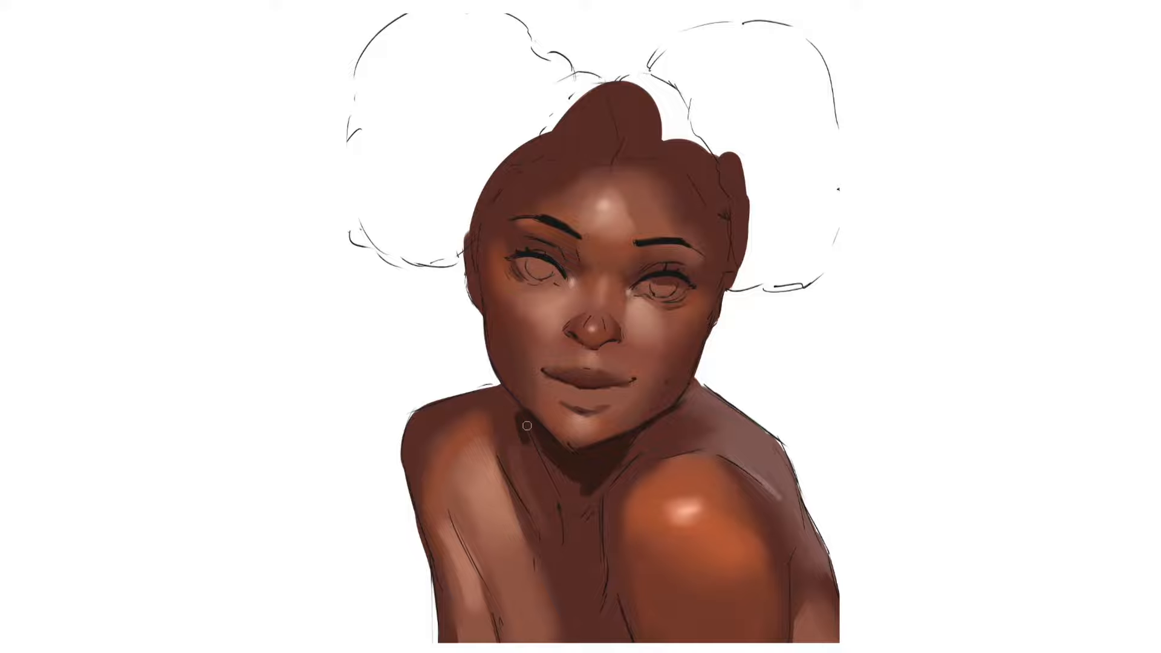
{"action": "left_click_drag", "start_coordinate": [406, 436], "coordinate": [429, 549]}
{"action": "left_click_drag", "start_coordinate": [441, 403], "coordinate": [412, 420]}
Step: Darken the crease beside the front shoulder, the collarbone line and the side of the neck
{"action": "left_click_drag", "start_coordinate": [627, 460], "coordinate": [600, 499]}
{"action": "left_click_drag", "start_coordinate": [498, 460], "coordinate": [552, 547]}
{"action": "left_click_drag", "start_coordinate": [549, 545], "coordinate": [519, 511]}
{"action": "left_click_drag", "start_coordinate": [520, 416], "coordinate": [528, 443]}
{"action": "mouse_move", "coordinate": [530, 426]}
{"action": "left_mouse_down"}
{"action": "mouse_move", "coordinate": [563, 506]}
{"action": "mouse_move", "coordinate": [560, 549]}
{"action": "mouse_move", "coordinate": [556, 494]}
{"action": "mouse_move", "coordinate": [532, 458]}
{"action": "mouse_move", "coordinate": [552, 494]}
{"action": "mouse_move", "coordinate": [548, 459]}
{"action": "left_mouse_up"}
{"action": "left_click_drag", "start_coordinate": [616, 485], "coordinate": [583, 501]}
Step: Deepen the shadow from the throat down beside the front arm, and darken the far arm's outer edge
{"action": "mouse_move", "coordinate": [625, 464]}
{"action": "left_mouse_down"}
{"action": "mouse_move", "coordinate": [576, 498]}
{"action": "mouse_move", "coordinate": [604, 499]}
{"action": "mouse_move", "coordinate": [591, 512]}
{"action": "left_mouse_up"}
{"action": "left_click_drag", "start_coordinate": [601, 509], "coordinate": [607, 591]}
{"action": "mouse_move", "coordinate": [577, 476]}
{"action": "left_mouse_down"}
{"action": "mouse_move", "coordinate": [544, 447]}
{"action": "mouse_move", "coordinate": [614, 458]}
{"action": "mouse_move", "coordinate": [578, 503]}
{"action": "left_mouse_up"}
{"action": "mouse_move", "coordinate": [619, 453]}
{"action": "left_mouse_down"}
{"action": "mouse_move", "coordinate": [583, 494]}
{"action": "mouse_move", "coordinate": [571, 472]}
{"action": "mouse_move", "coordinate": [593, 479]}
{"action": "left_mouse_up"}
{"action": "left_click_drag", "start_coordinate": [421, 531], "coordinate": [413, 442]}
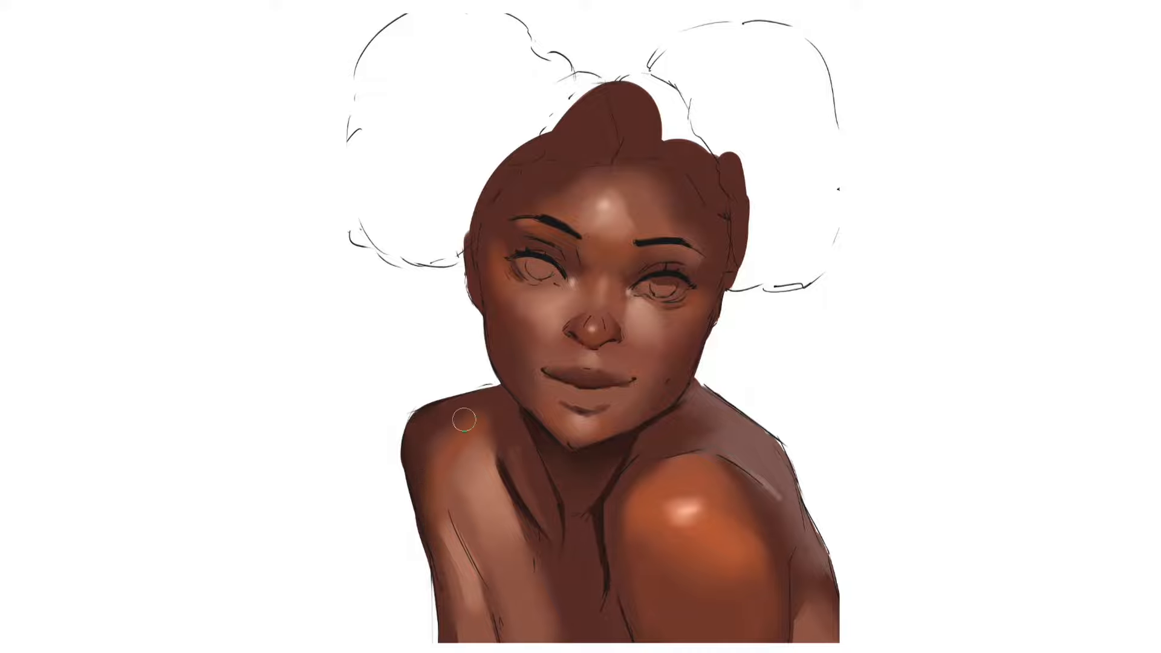
Step: Refine the collarbone and under-chin shadows, and darken the creases above and behind the front shoulder
{"action": "left_click_drag", "start_coordinate": [493, 465], "coordinate": [497, 492]}
{"action": "mouse_move", "coordinate": [566, 454]}
{"action": "left_mouse_down"}
{"action": "mouse_move", "coordinate": [616, 446]}
{"action": "mouse_move", "coordinate": [565, 451]}
{"action": "mouse_move", "coordinate": [593, 474]}
{"action": "left_mouse_up"}
{"action": "left_click_drag", "start_coordinate": [593, 474], "coordinate": [575, 474]}
{"action": "left_click", "coordinate": [629, 458], "text": "alt"}
{"action": "left_click", "coordinate": [624, 458], "text": "alt"}
{"action": "left_click_drag", "start_coordinate": [649, 462], "coordinate": [692, 452]}
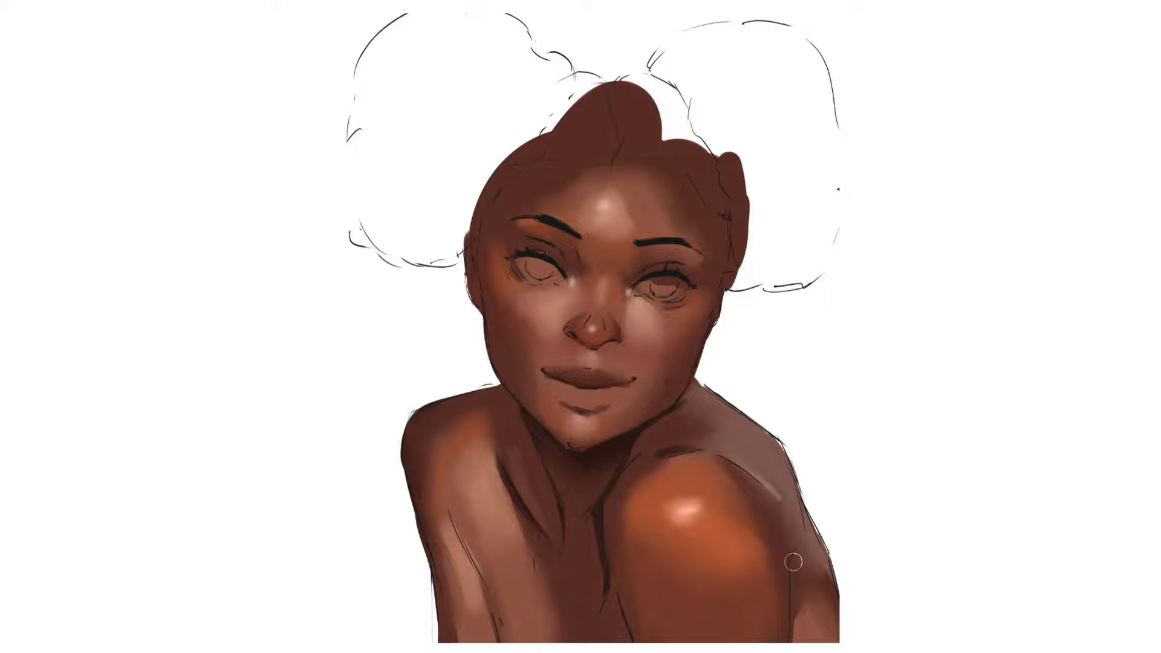
{"action": "left_click_drag", "start_coordinate": [790, 556], "coordinate": [786, 623]}
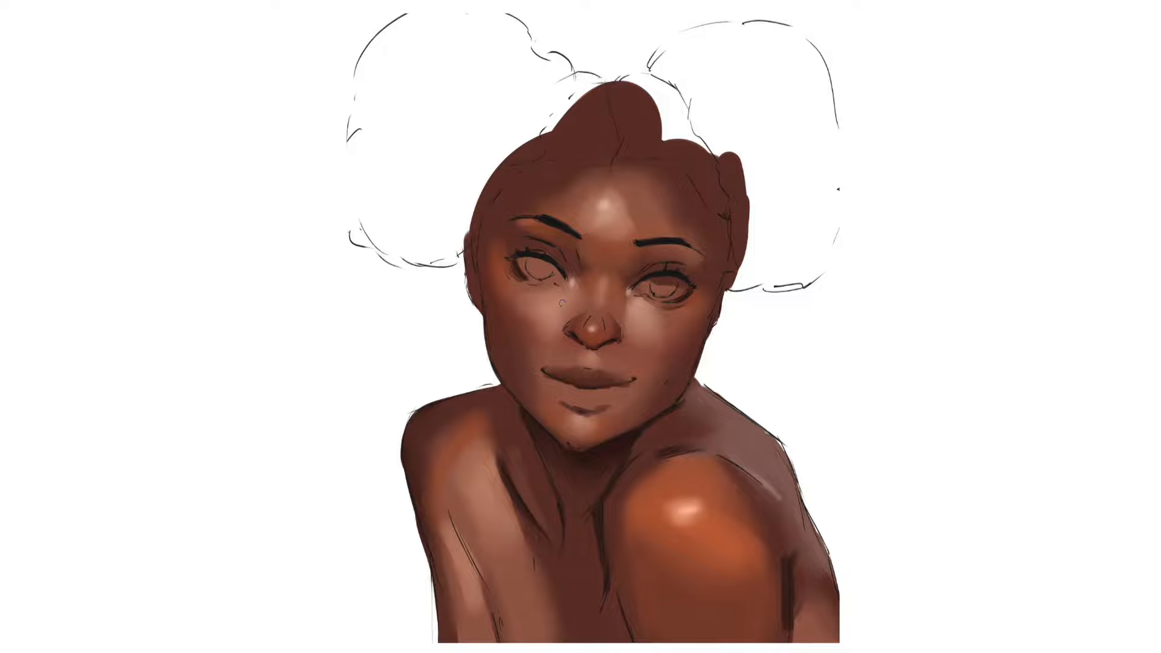
Step: Deepen the inner eye-socket shadows, the sides of the nose bridge and the corner of the mouth
{"action": "mouse_move", "coordinate": [569, 236]}
{"action": "left_mouse_down"}
{"action": "mouse_move", "coordinate": [581, 277]}
{"action": "mouse_move", "coordinate": [568, 248]}
{"action": "left_mouse_up"}
{"action": "left_click_drag", "start_coordinate": [631, 279], "coordinate": [657, 259]}
{"action": "mouse_move", "coordinate": [619, 303]}
{"action": "left_mouse_down"}
{"action": "mouse_move", "coordinate": [624, 329]}
{"action": "mouse_move", "coordinate": [622, 305]}
{"action": "left_mouse_up"}
{"action": "mouse_move", "coordinate": [582, 301]}
{"action": "left_mouse_down"}
{"action": "mouse_move", "coordinate": [573, 313]}
{"action": "mouse_move", "coordinate": [575, 304]}
{"action": "left_mouse_up"}
{"action": "left_click_drag", "start_coordinate": [636, 378], "coordinate": [615, 366]}
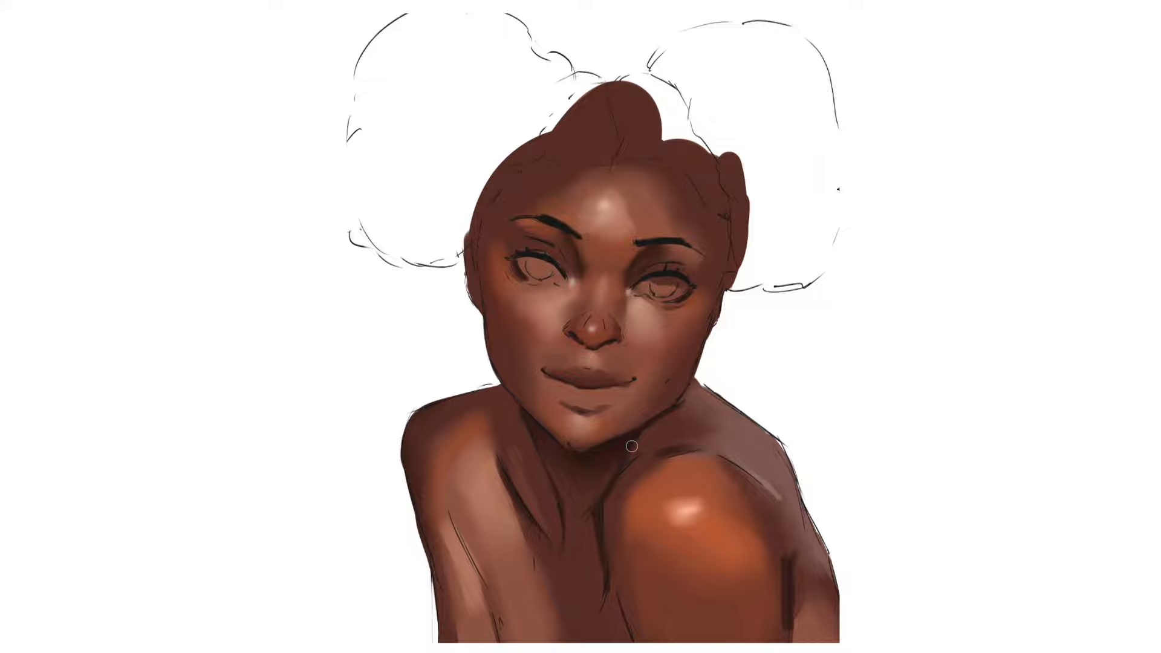
Step: Enlarge the brush and darken the middle of the chest below the neck
{"action": "key", "text": "]"}
{"action": "key", "text": "]"}
{"action": "key", "text": "]"}
{"action": "left_click_drag", "start_coordinate": [581, 536], "coordinate": [589, 611]}
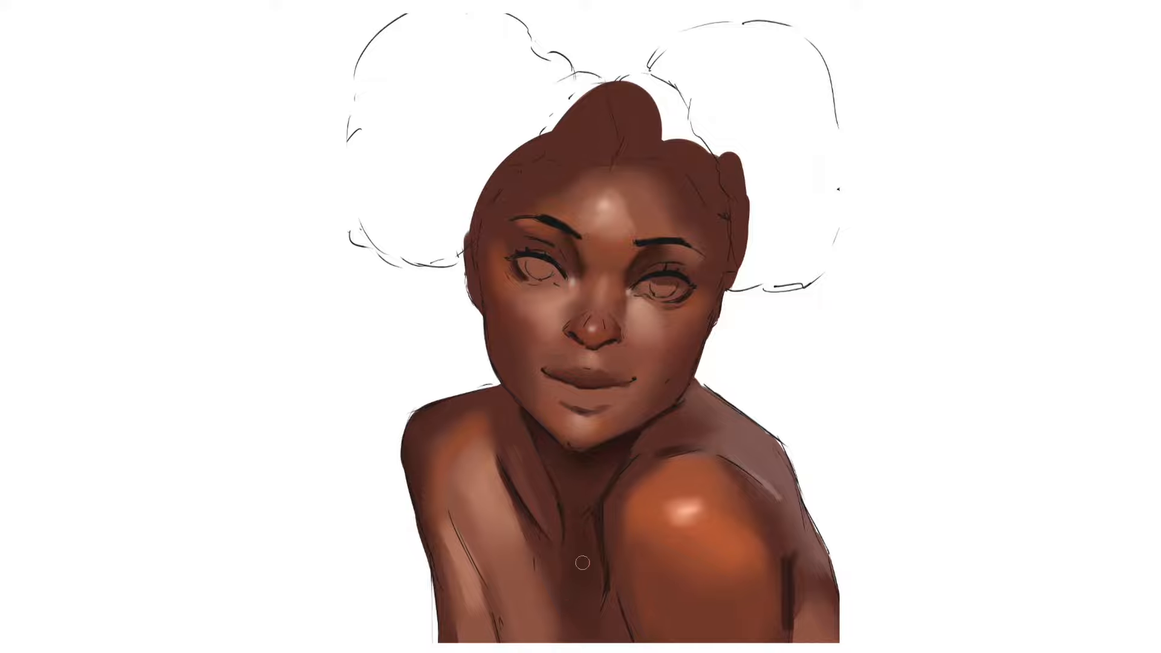
Step: Deepen and blend the shadows down the side of the neck, into the mid-chest and along the front arm's edges
{"action": "left_click_drag", "start_coordinate": [541, 440], "coordinate": [555, 505]}
{"action": "mouse_move", "coordinate": [520, 415]}
{"action": "left_mouse_down"}
{"action": "mouse_move", "coordinate": [557, 562]}
{"action": "mouse_move", "coordinate": [575, 581]}
{"action": "left_mouse_up"}
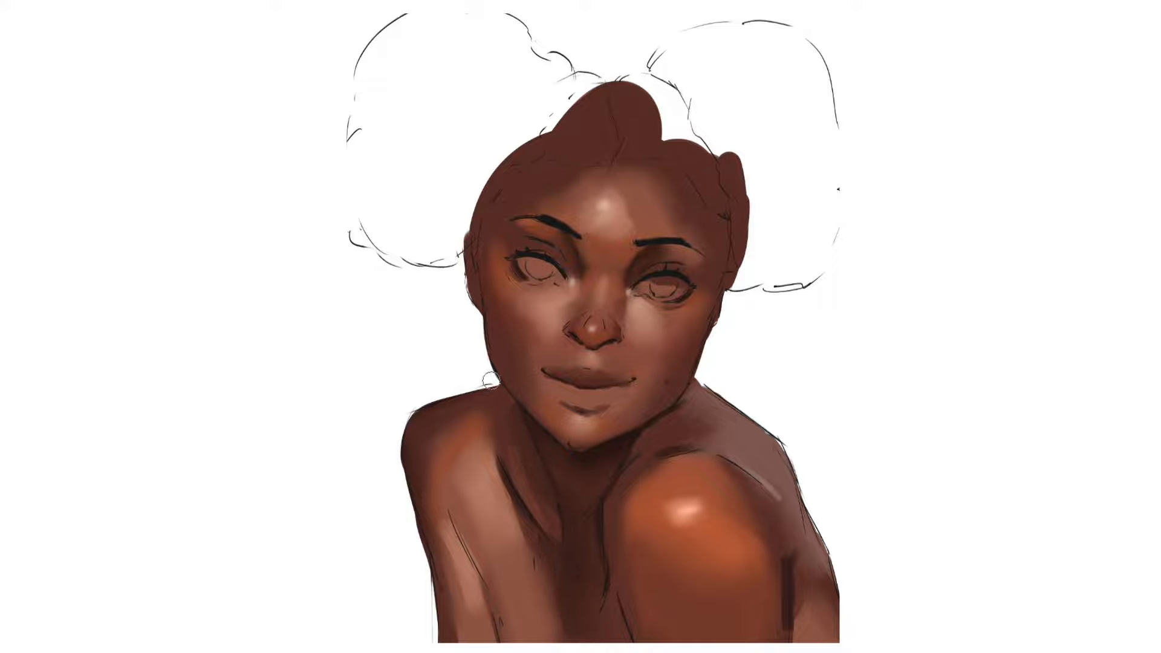
{"action": "mouse_move", "coordinate": [677, 445]}
{"action": "left_mouse_down"}
{"action": "mouse_move", "coordinate": [629, 457]}
{"action": "mouse_move", "coordinate": [641, 623]}
{"action": "left_mouse_up"}
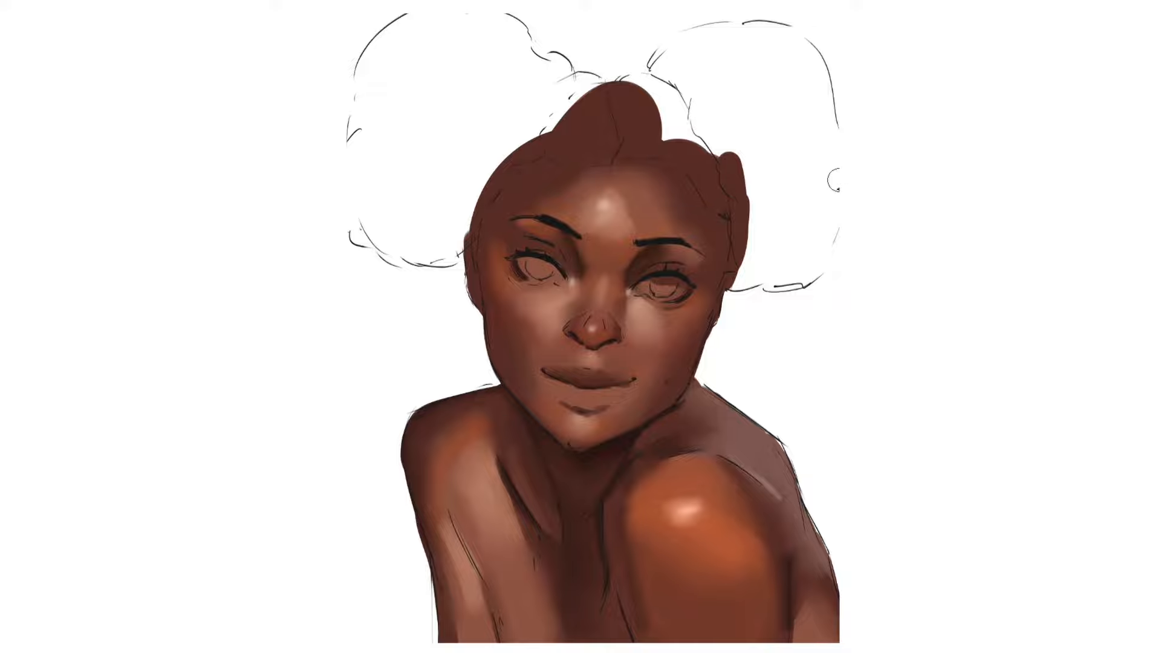
Step: Darken and blend the skin along both sides of the hairline, from the upper forehead down to the temples
{"action": "left_click_drag", "start_coordinate": [529, 164], "coordinate": [476, 296]}
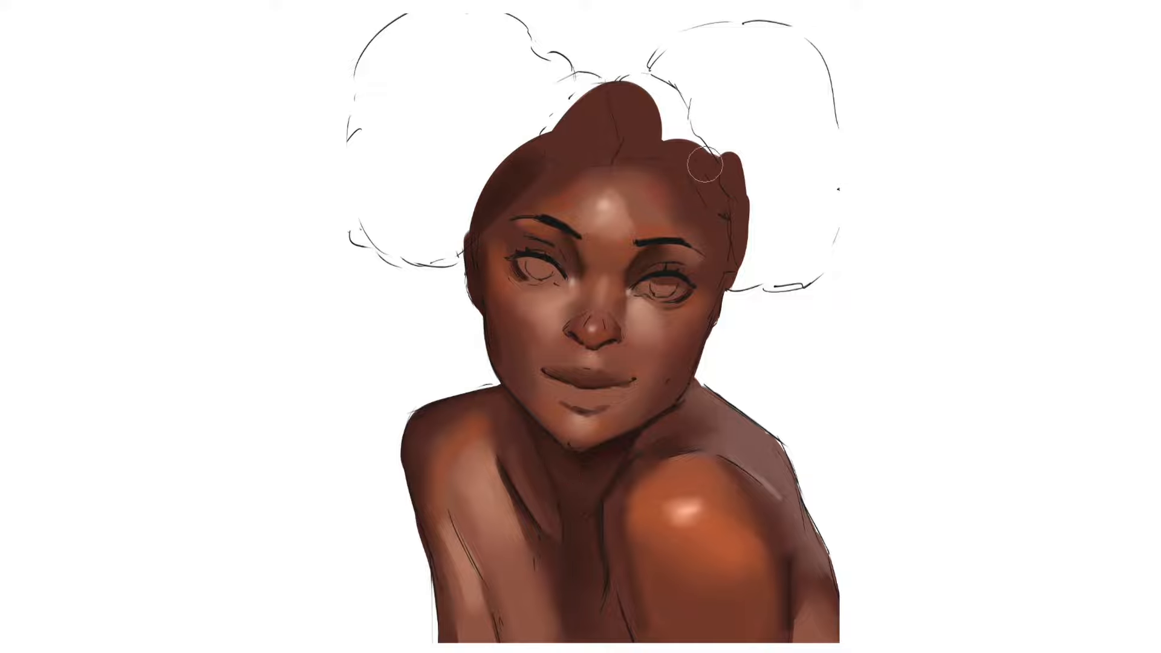
{"action": "mouse_move", "coordinate": [705, 165]}
{"action": "left_mouse_down"}
{"action": "mouse_move", "coordinate": [728, 263]}
{"action": "mouse_move", "coordinate": [714, 249]}
{"action": "left_mouse_up"}
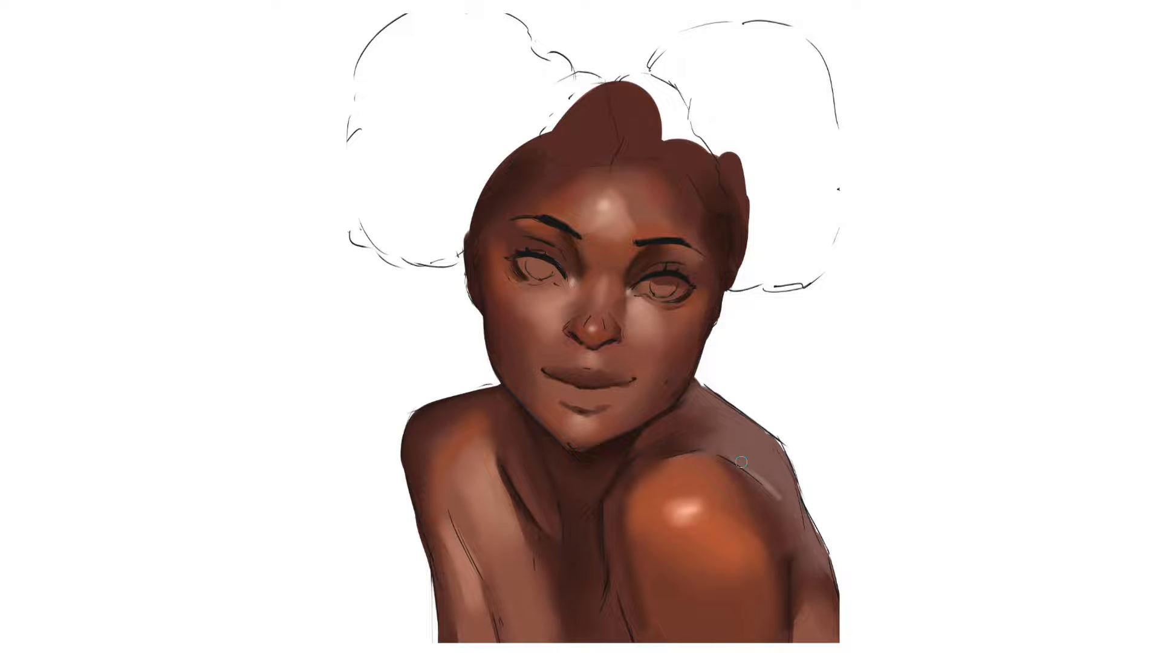